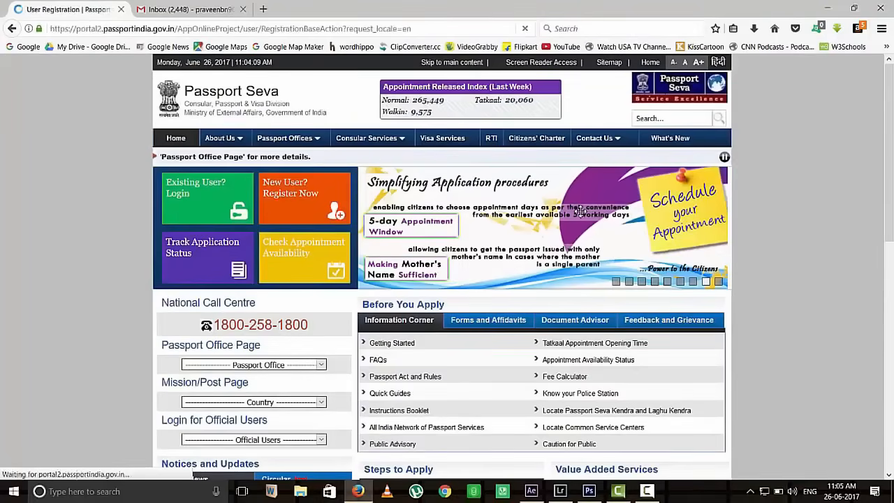
# Step: Choose Bengaluru as the passport office and enter the applicant's given name
pyautogui.scroll(-2, 581, 214)
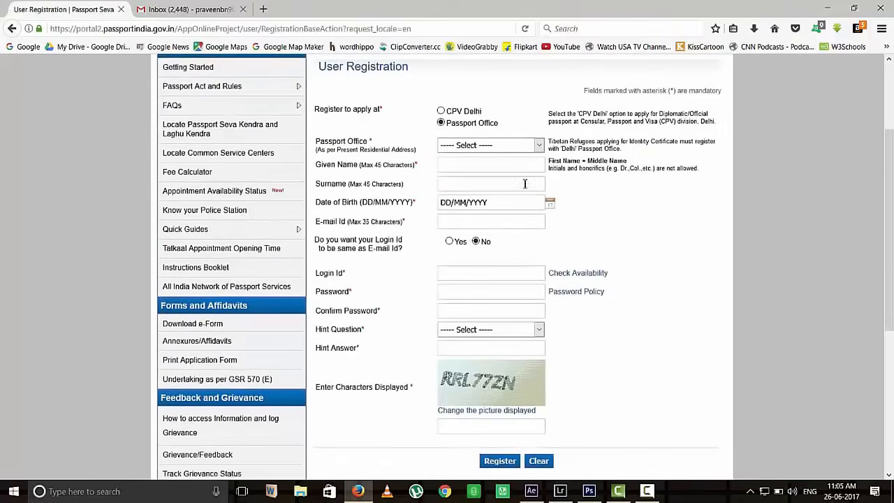
pyautogui.click(480, 147)
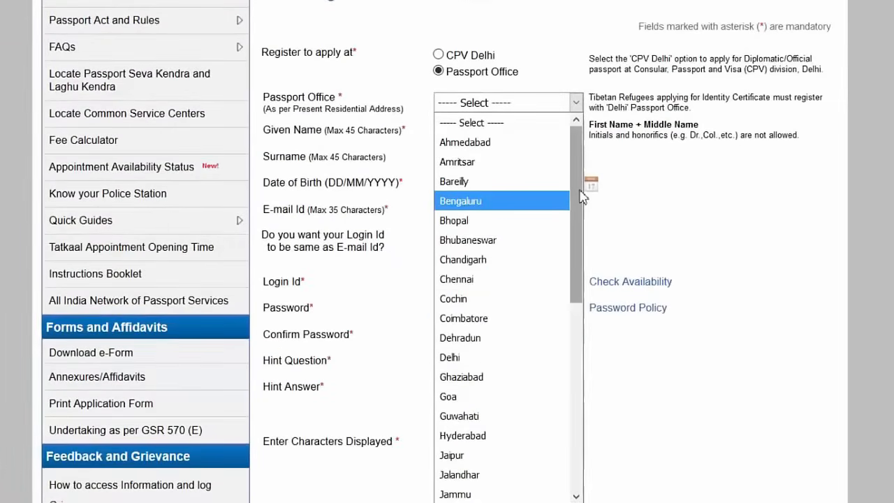
pyautogui.click(485, 201)
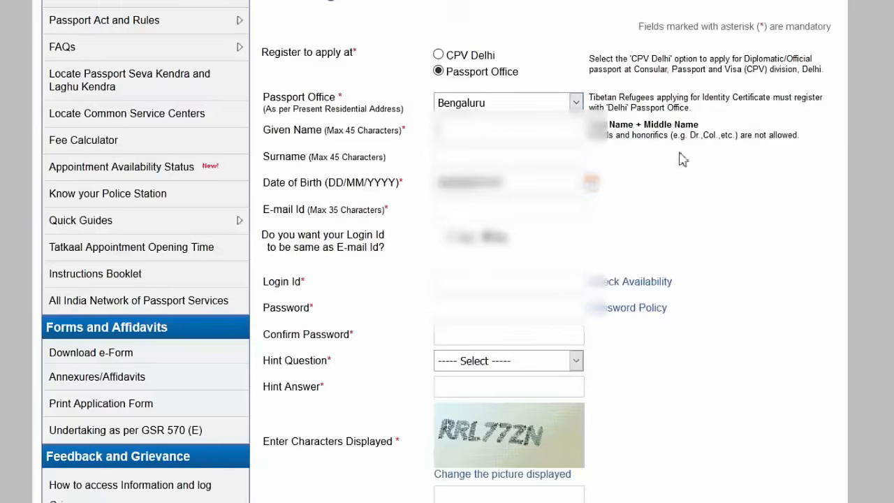
pyautogui.write('...')
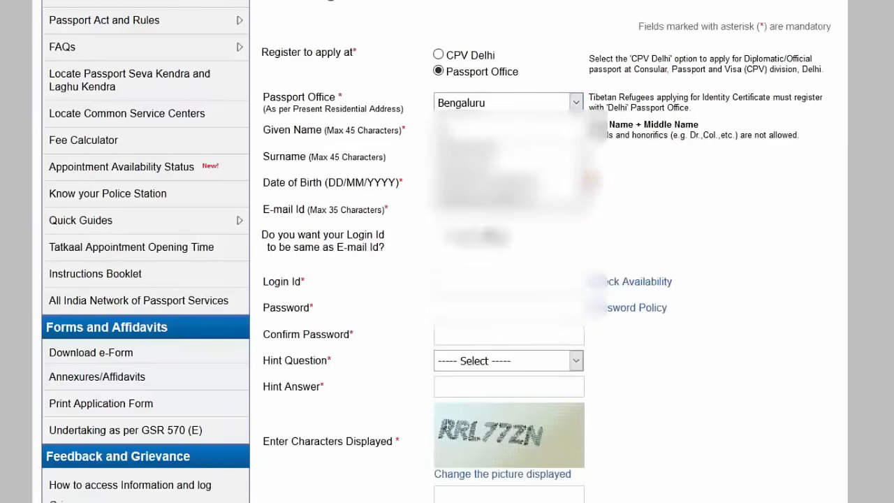
pyautogui.write('...')
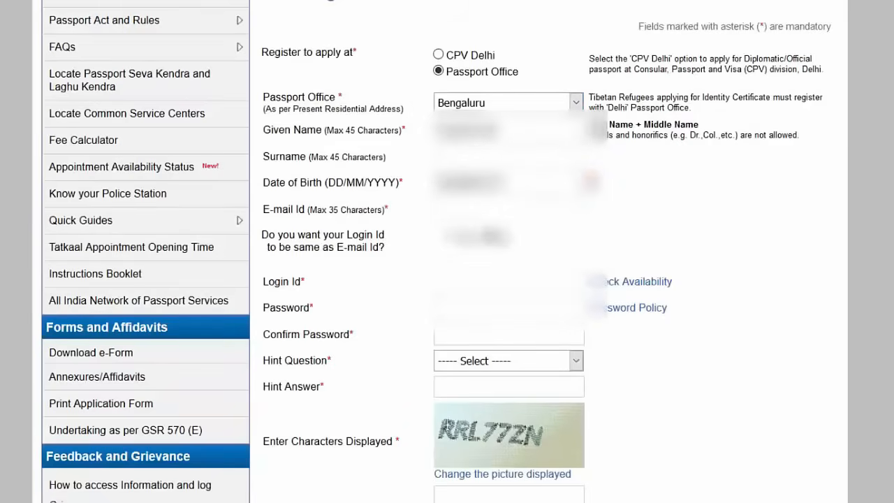
pyautogui.press('Tab')
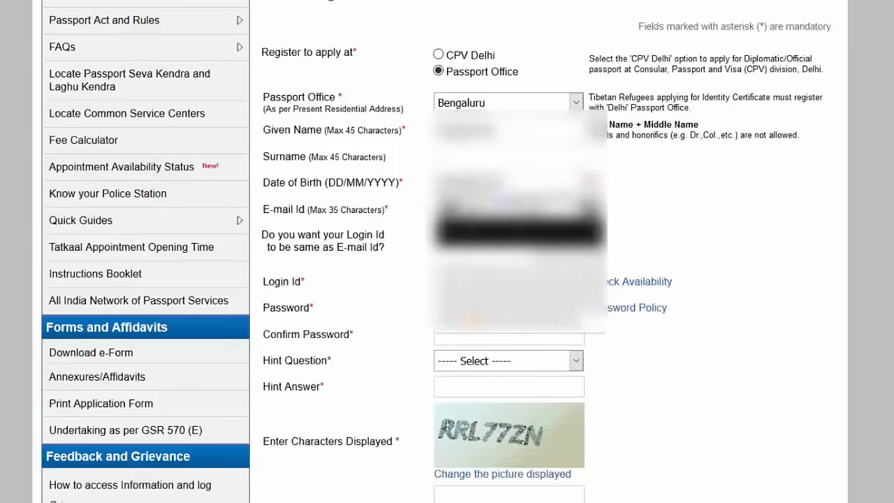
# Step: Pick the applicant's birth month, year and day in the date of birth calendar
pyautogui.click(496, 207)
pyautogui.click(493, 245)
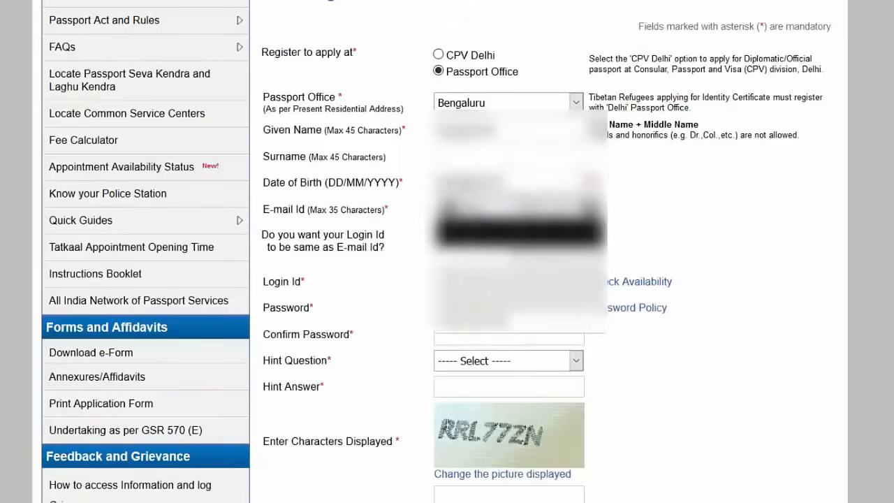
pyautogui.click(548, 208)
pyautogui.scroll(6, 541, 275)
pyautogui.scroll(-1, 541, 272)
pyautogui.scroll(-3, 536, 367)
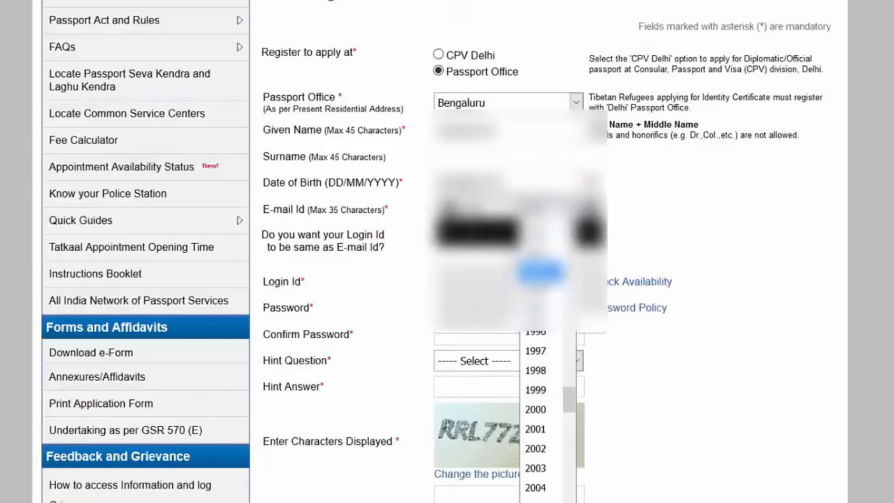
pyautogui.click(538, 268)
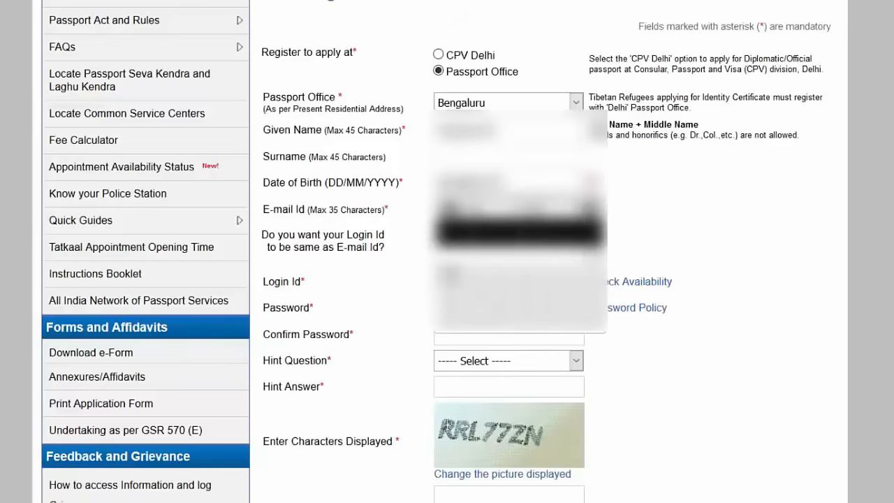
pyautogui.click(502, 275)
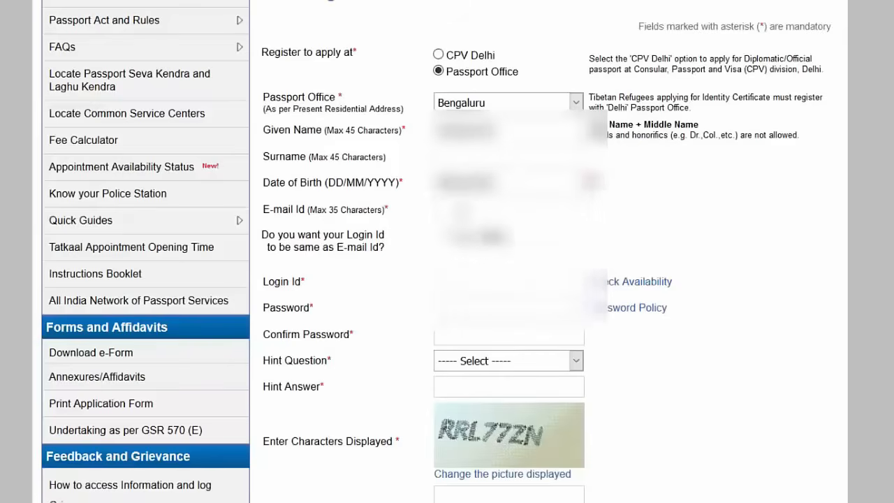
# Step: Enter the applicant's e-mail address and set Login Id same as E-mail to Yes
pyautogui.write('...')
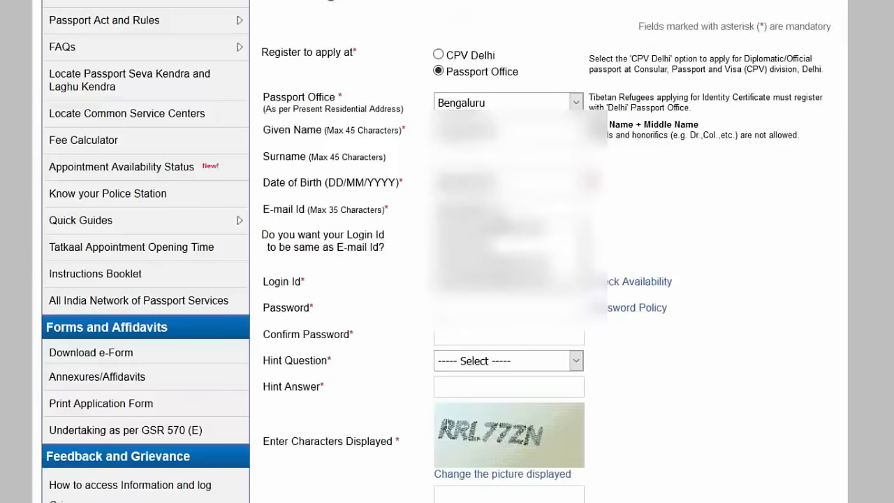
pyautogui.click(502, 264)
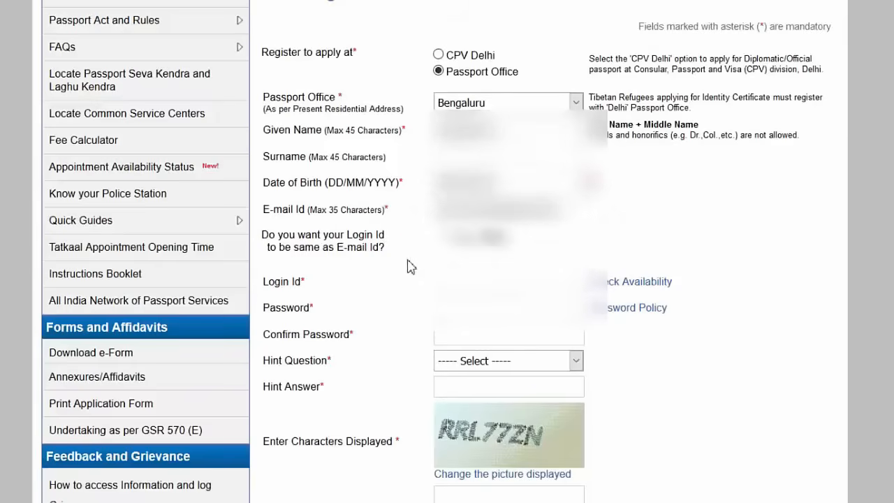
pyautogui.click(450, 237)
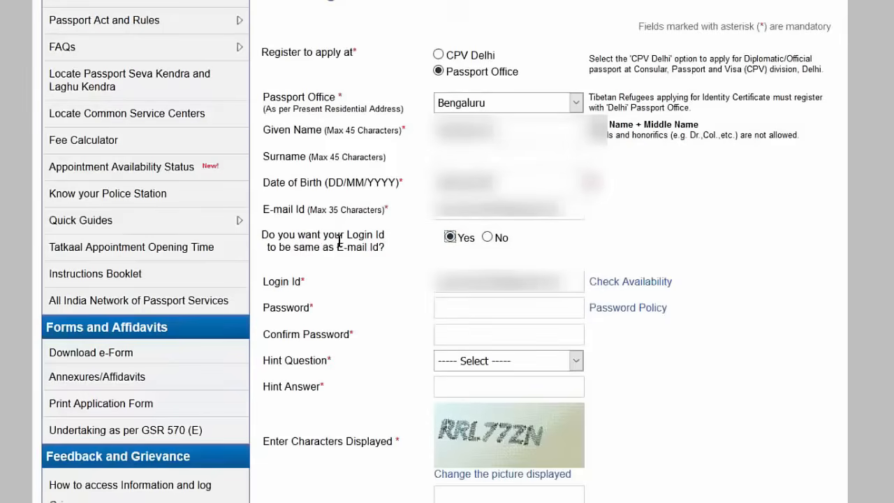
pyautogui.click(606, 308)
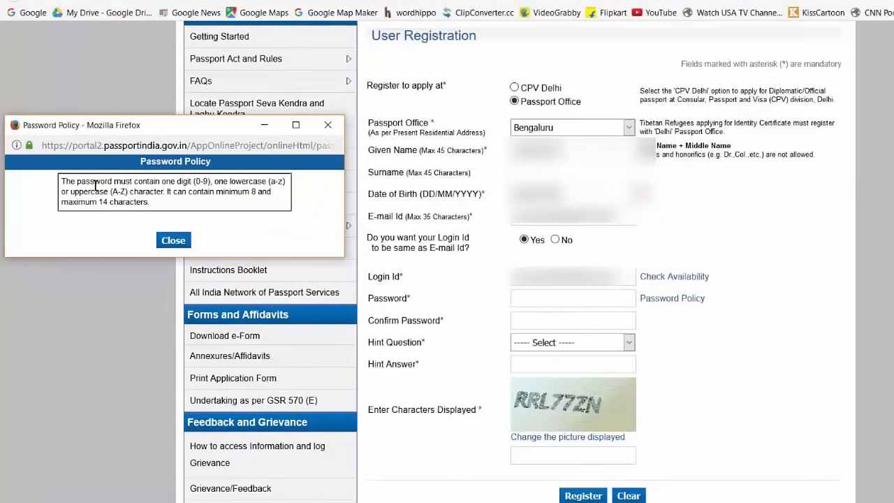
# Step: Review and close the password policy, then enter and confirm the account password
pyautogui.moveTo(152, 201); pyautogui.dragTo(60, 179)
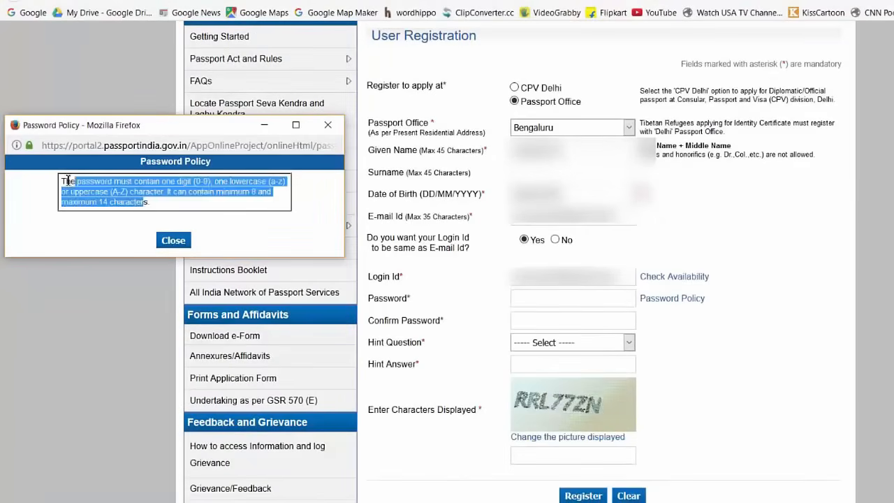
pyautogui.click(151, 201)
pyautogui.moveTo(151, 201); pyautogui.dragTo(239, 173)
pyautogui.click(166, 240)
pyautogui.click(534, 298)
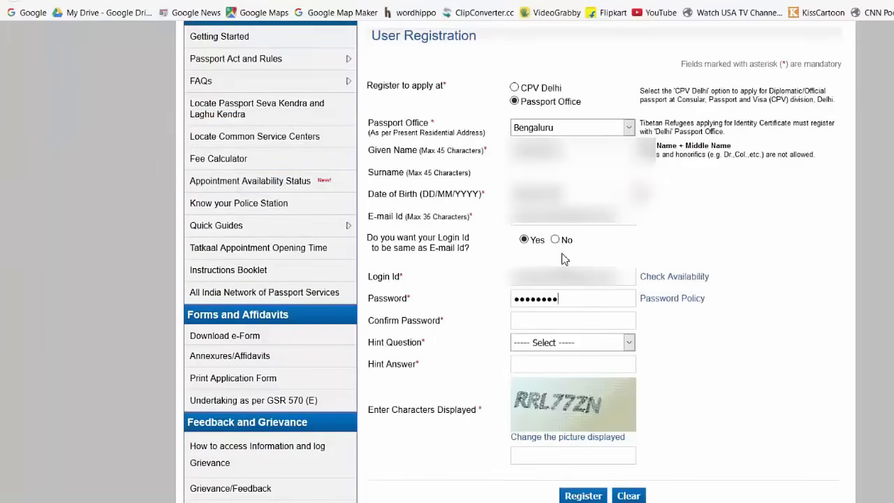
pyautogui.press('Tab')
pyautogui.press('Tab')
# Step: Choose the Birth City hint with answer 'Bangalore', enter the captcha, register, and decline saving
pyautogui.click(587, 342)
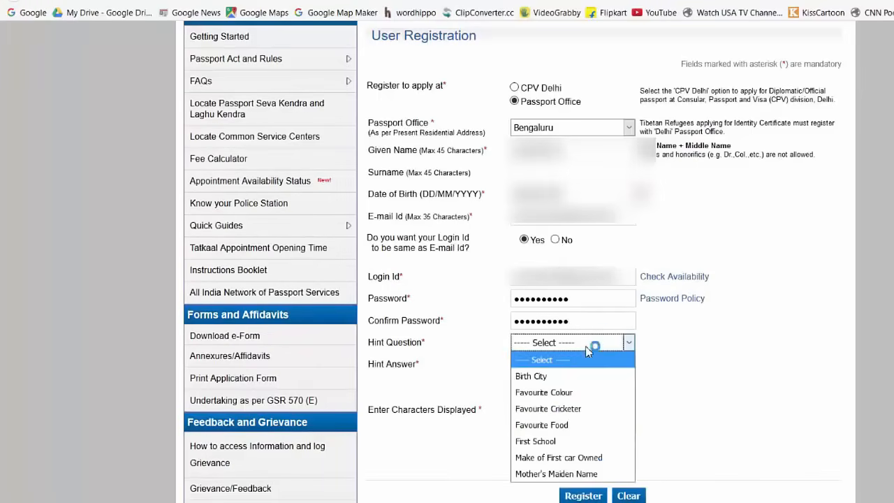
pyautogui.click(557, 377)
pyautogui.click(549, 364)
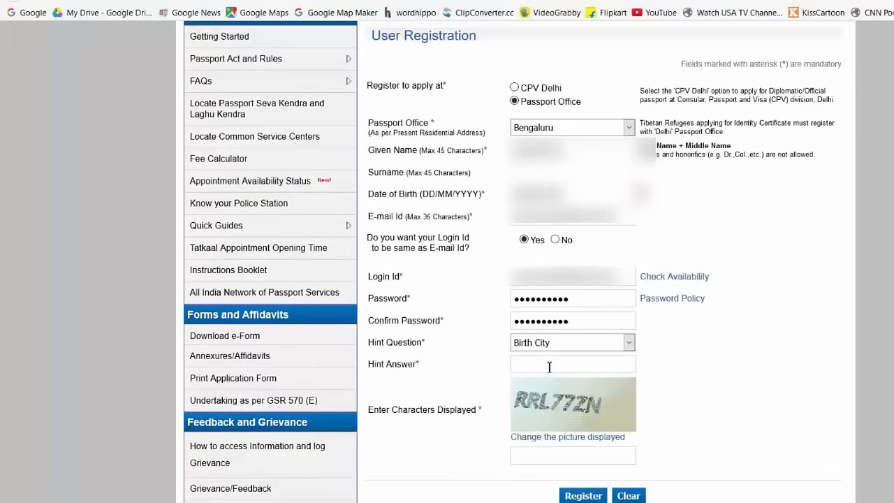
pyautogui.write('Bangalore')
pyautogui.click(549, 453)
pyautogui.click(587, 496)
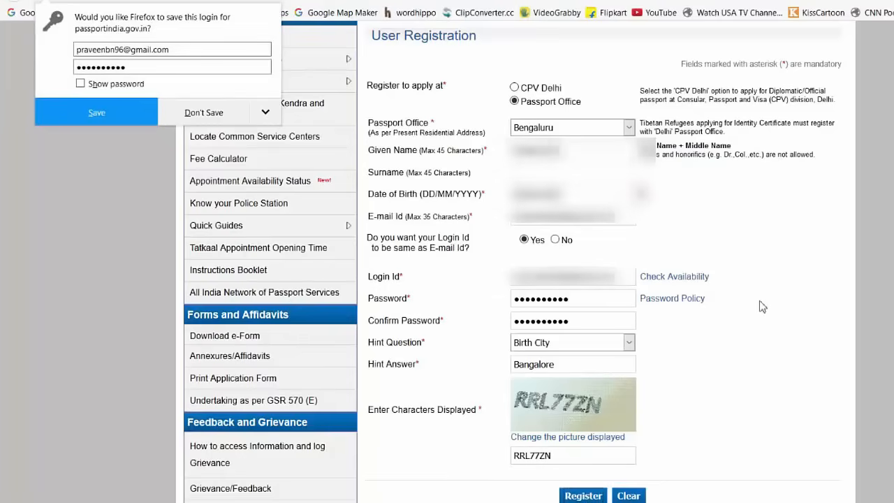
pyautogui.click(204, 113)
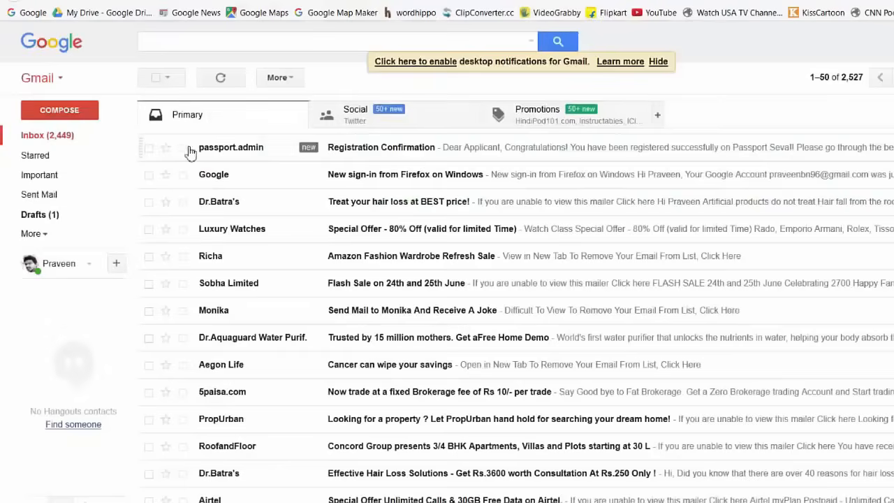
# Step: Open the passport.admin Registration Confirmation e-mail and follow its account activation link
pyautogui.click(369, 154)
pyautogui.scroll(-1, 347, 380)
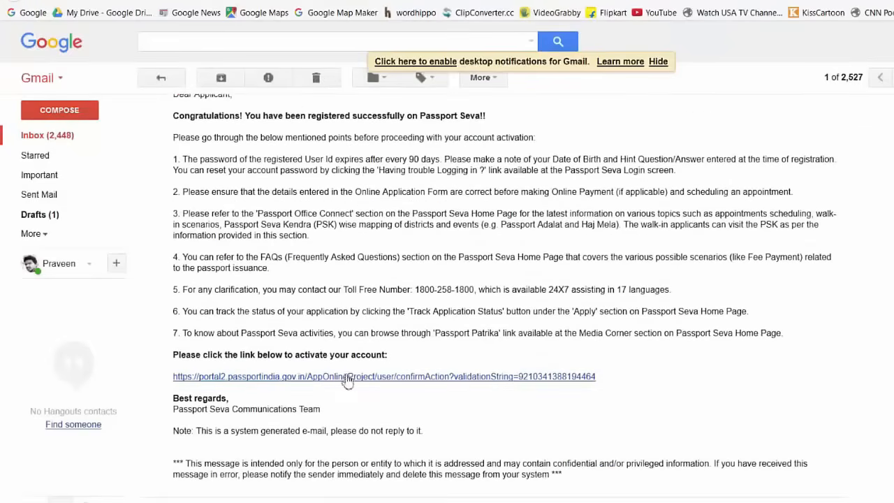
pyautogui.click(345, 377)
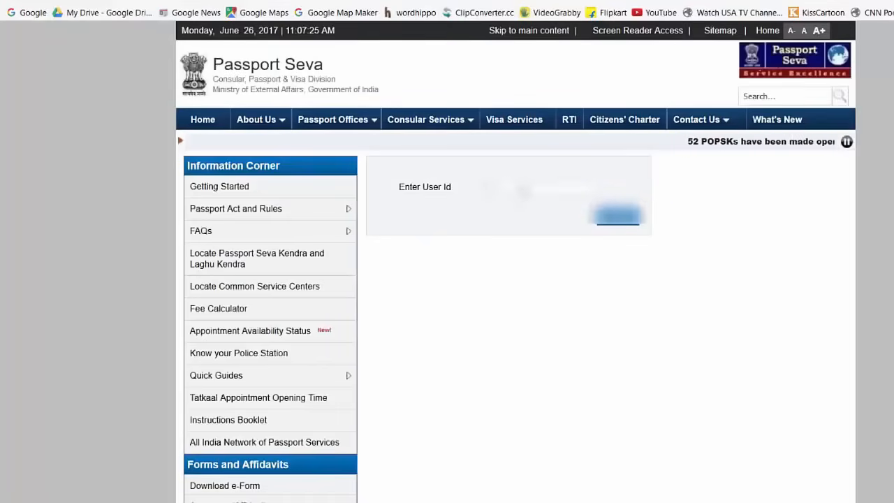
# Step: Fill in the user id and login id from saved suggestions and continue to login
pyautogui.click(524, 189)
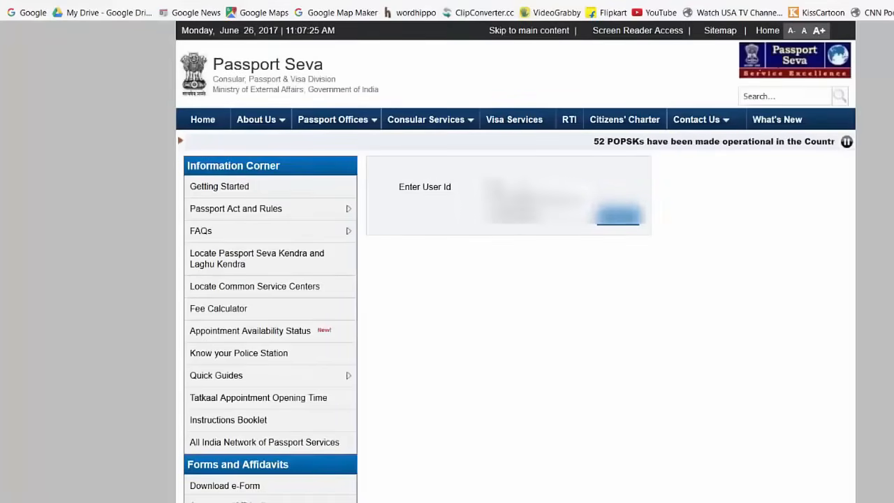
pyautogui.click(552, 201)
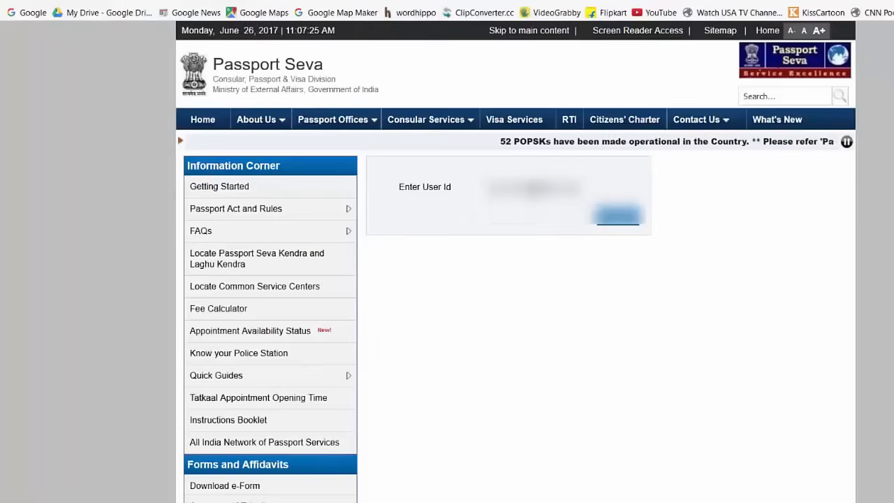
pyautogui.click(552, 188)
pyautogui.click(646, 205)
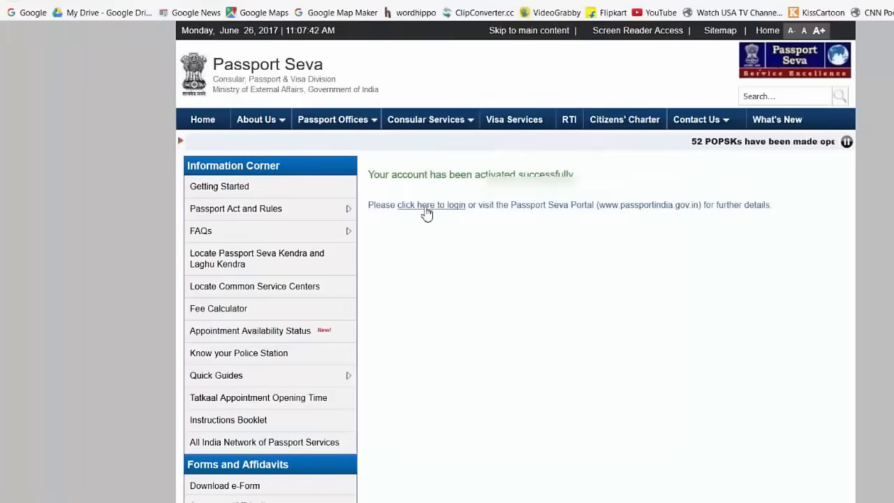
pyautogui.click(425, 208)
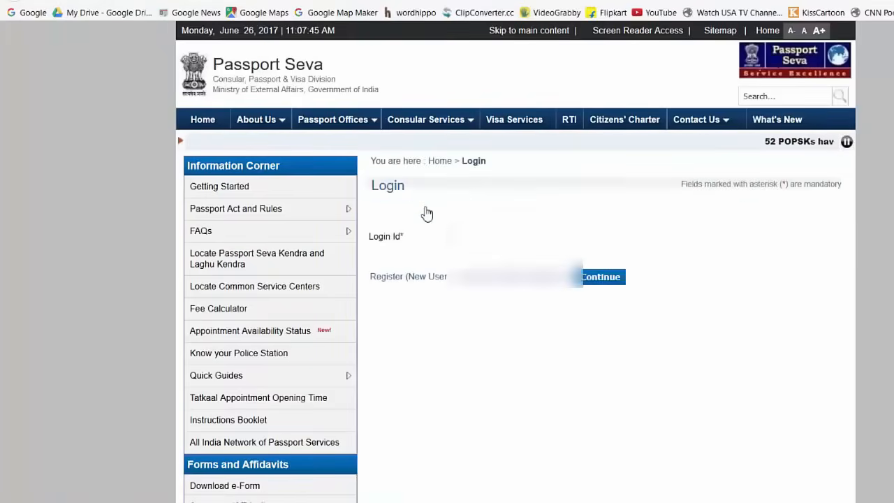
pyautogui.write('*')
pyautogui.click(518, 276)
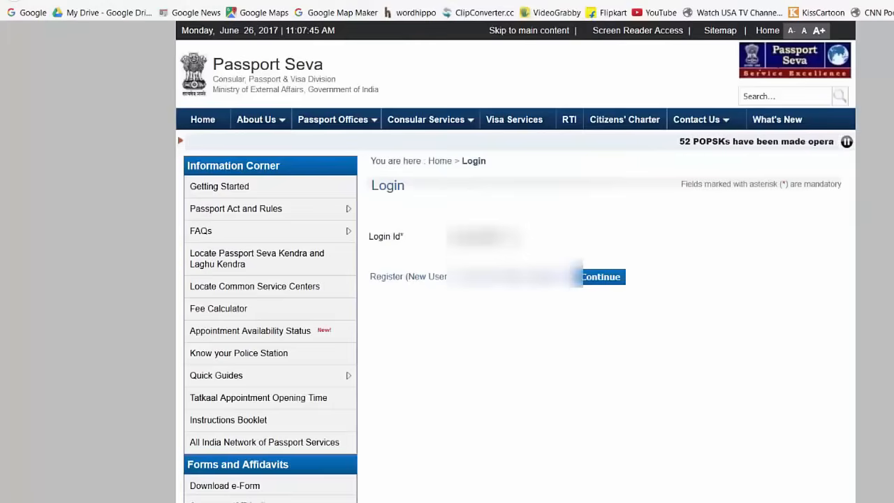
pyautogui.click(516, 237)
pyautogui.click(551, 280)
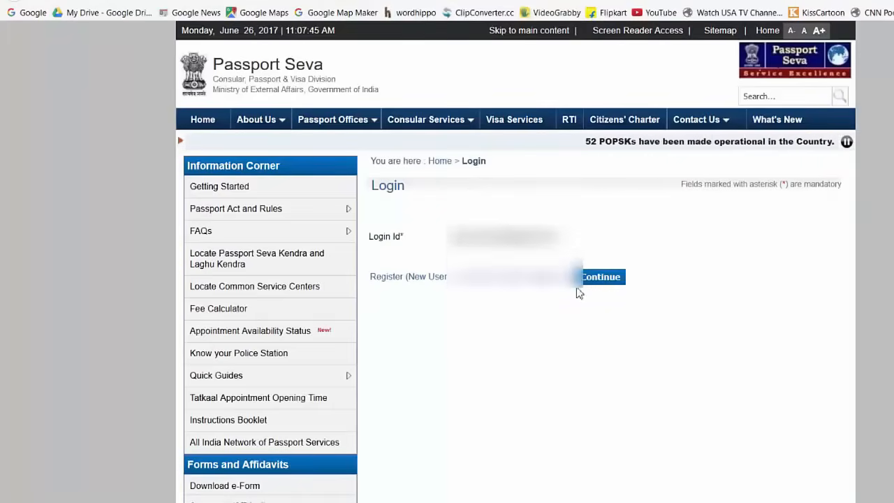
pyautogui.click(611, 286)
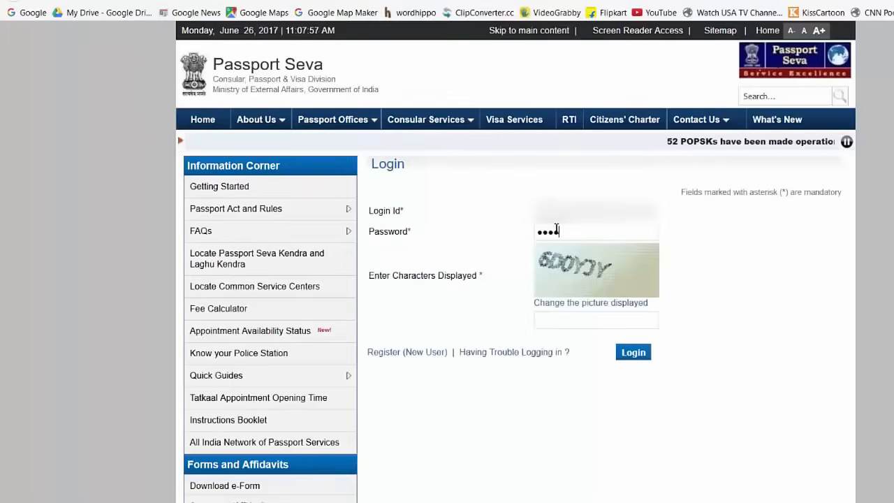
# Step: Enter the displayed captcha characters, submit the login, and decline saving it in Firefox
pyautogui.press('Tab')
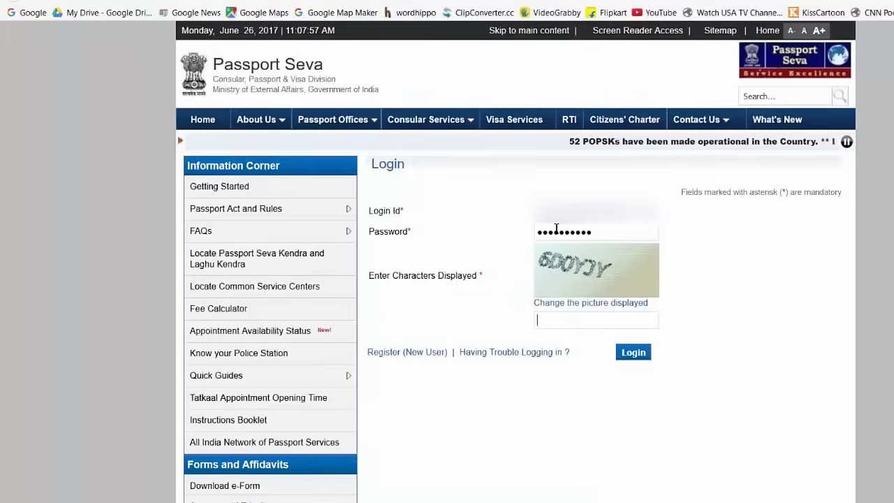
pyautogui.write('6D')
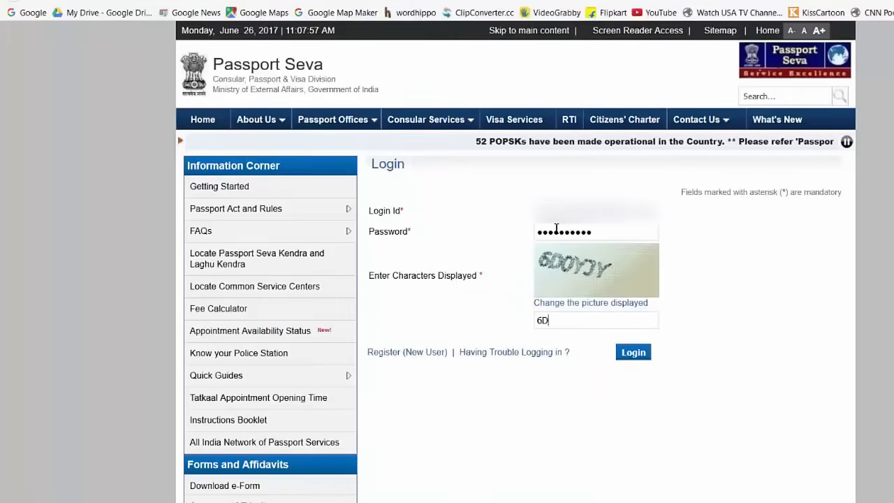
pyautogui.write('O')
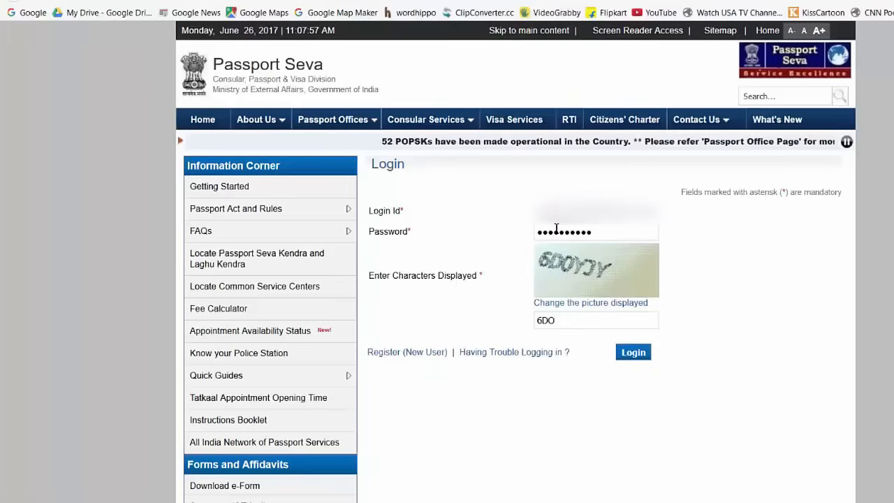
pyautogui.write('Y')
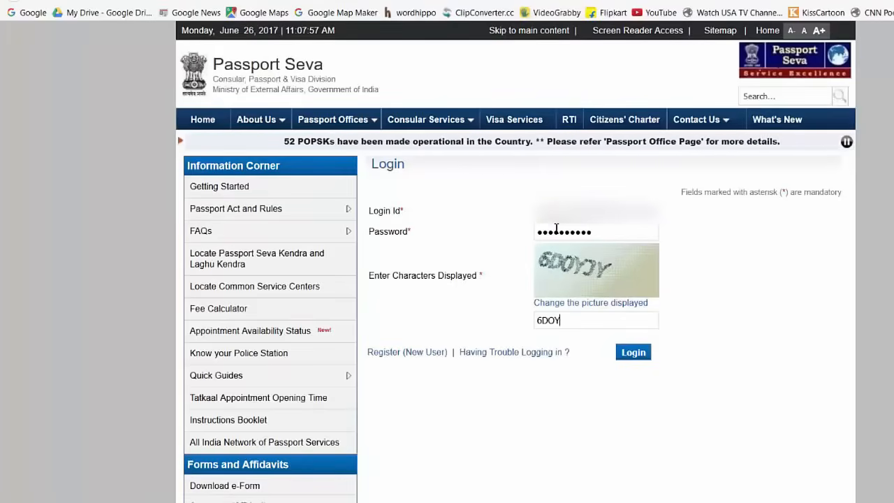
pyautogui.write('JY')
pyautogui.click(632, 352)
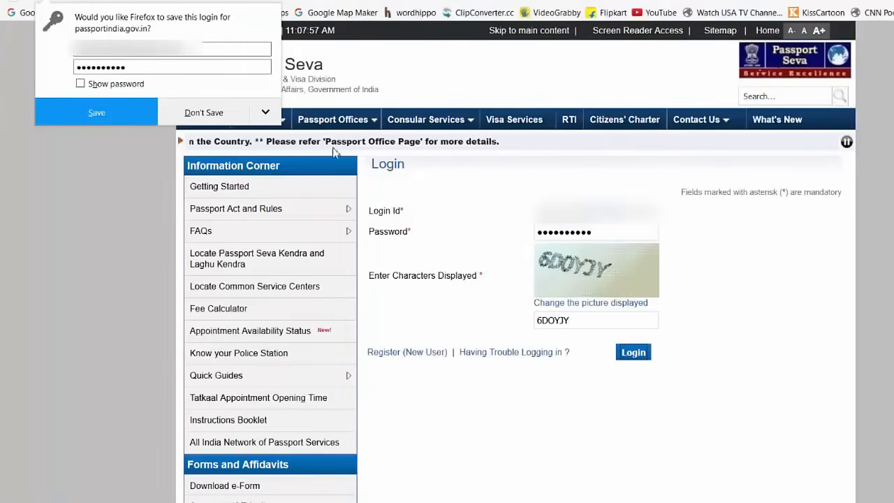
pyautogui.click(204, 113)
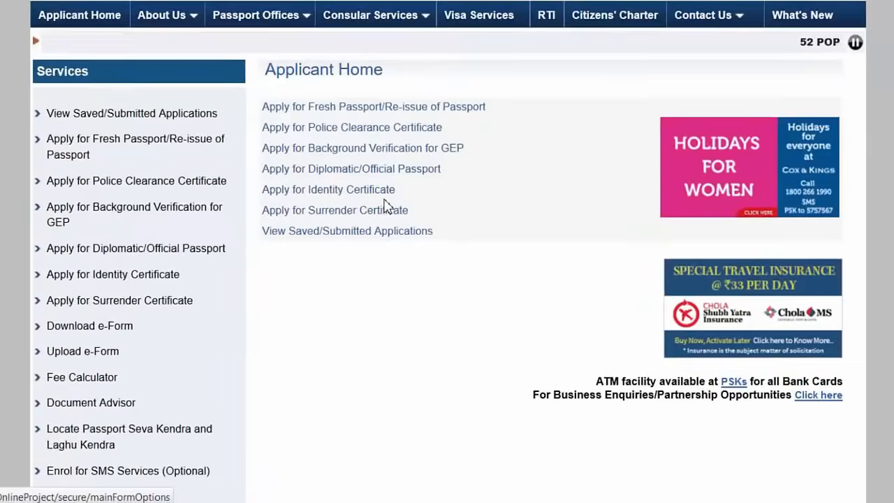
# Step: Open 'Apply for Fresh Passport/Re-issue of Passport' from Applicant Home and review Alternative 2
pyautogui.click(325, 107)
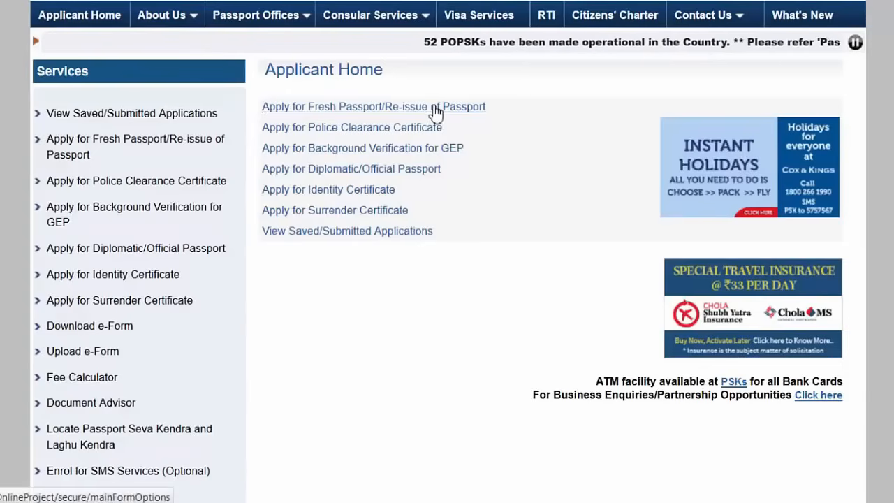
pyautogui.click(436, 110)
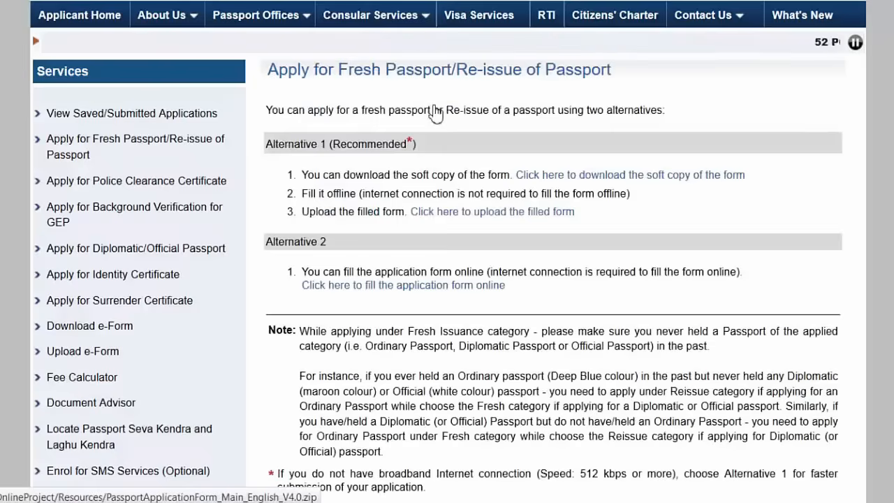
pyautogui.scroll(-3, 641, 183)
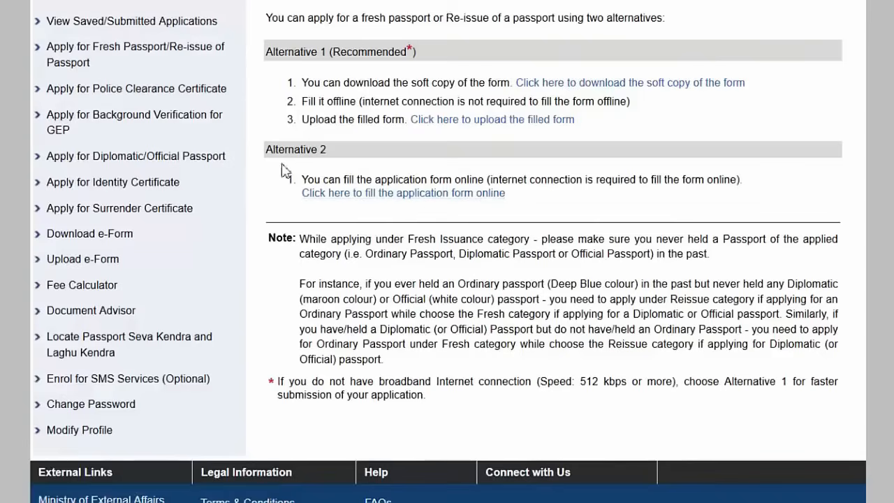
pyautogui.moveTo(286, 149); pyautogui.dragTo(369, 152)
pyautogui.click(371, 182)
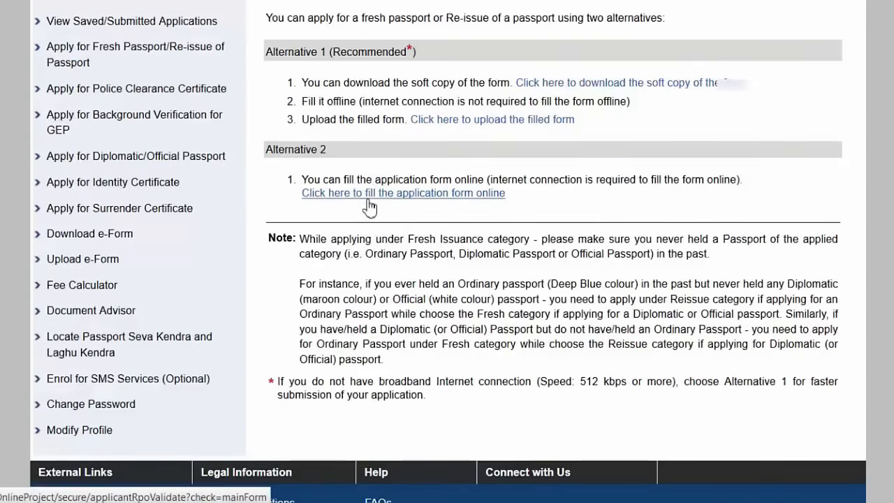
# Step: Start the online application form with State Karnataka and District Mandya
pyautogui.click(368, 194)
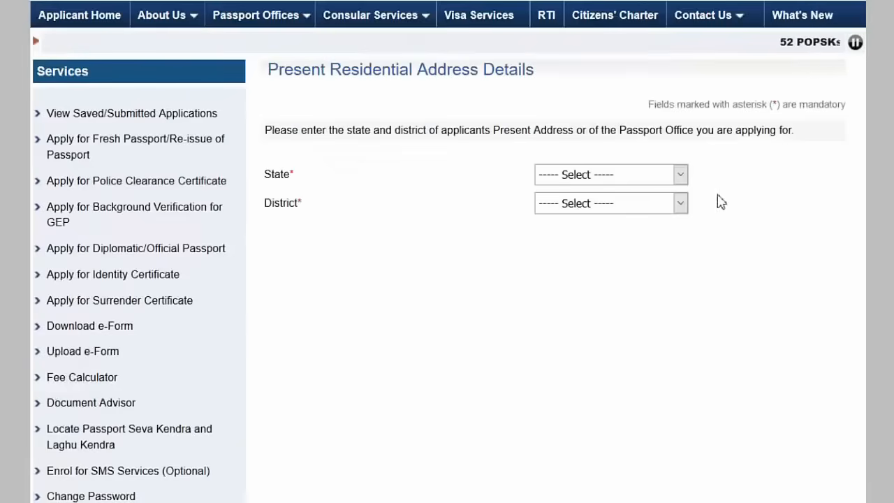
pyautogui.click(677, 176)
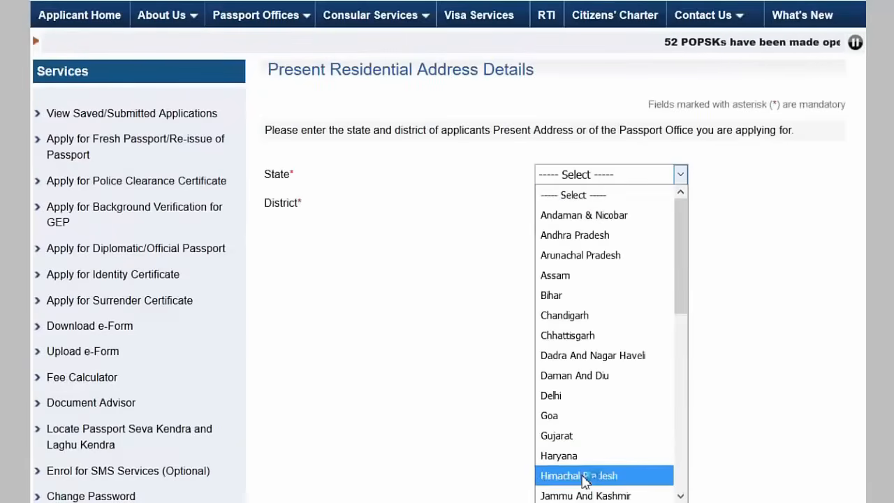
pyautogui.scroll(-3, 585, 356)
pyautogui.click(586, 357)
pyautogui.click(653, 203)
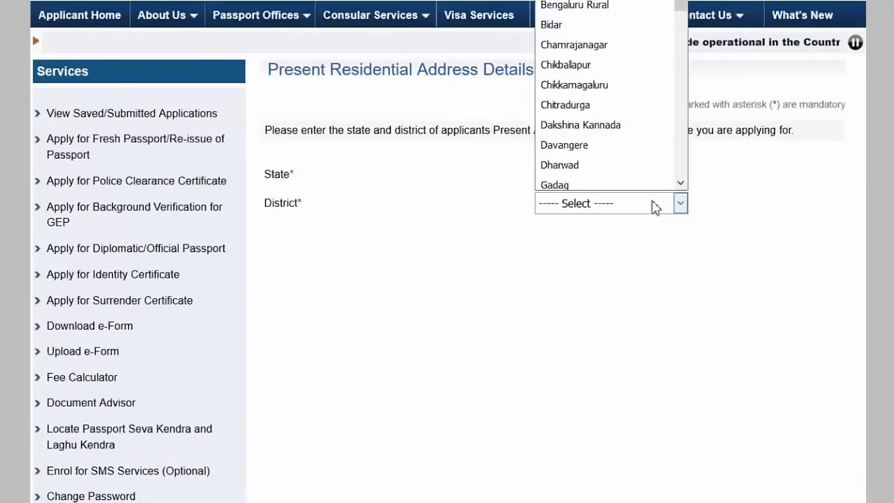
pyautogui.scroll(-4, 597, 56)
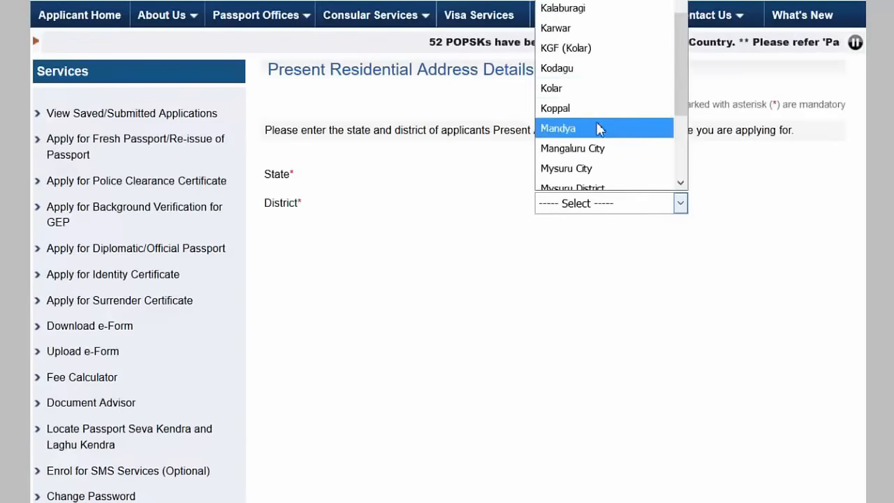
pyautogui.click(598, 128)
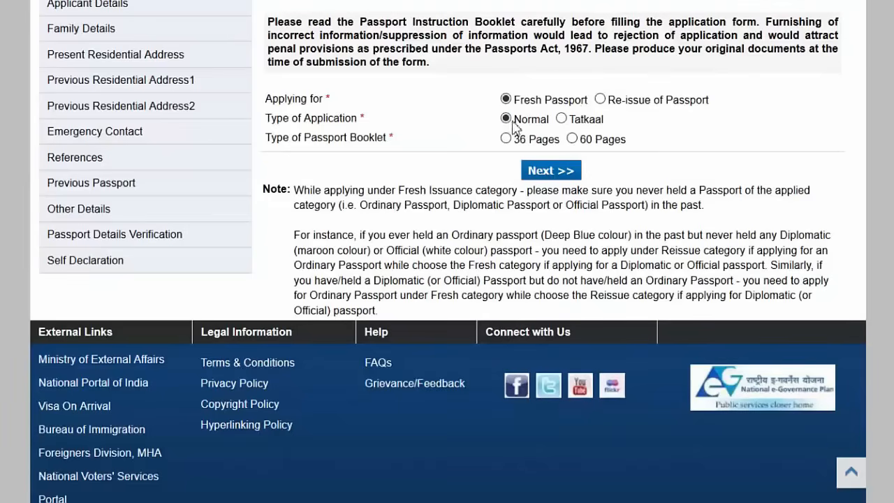
# Step: Select the 36 Pages passport booklet
pyautogui.click(507, 147)
pyautogui.click(506, 139)
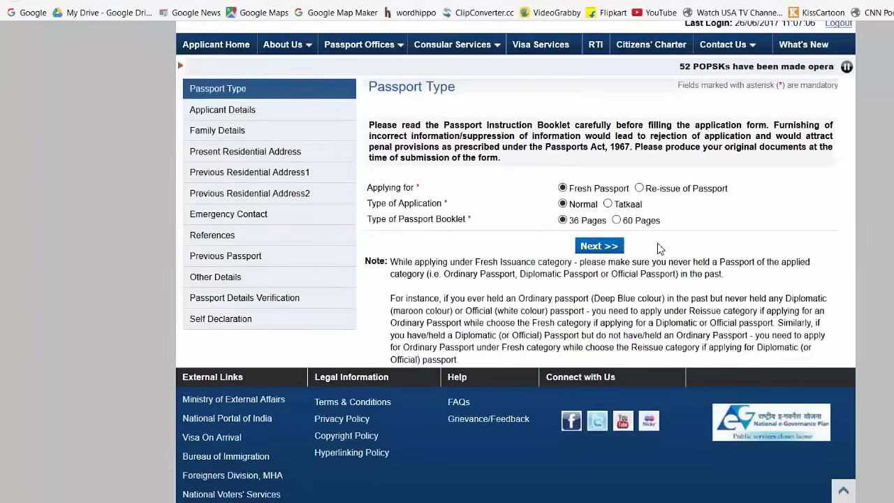
# Step: Fill the given name, select Male, and answer No to other names and name change
pyautogui.scroll(-3, 660, 250)
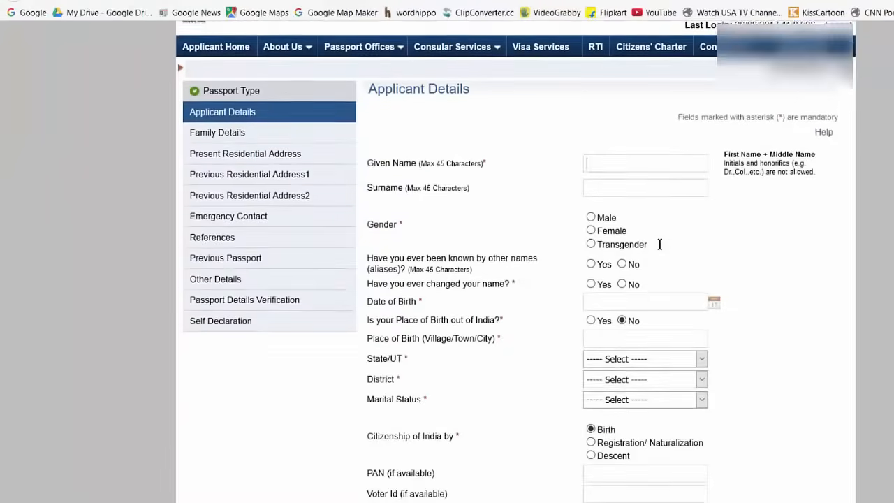
pyautogui.scroll(1, 660, 244)
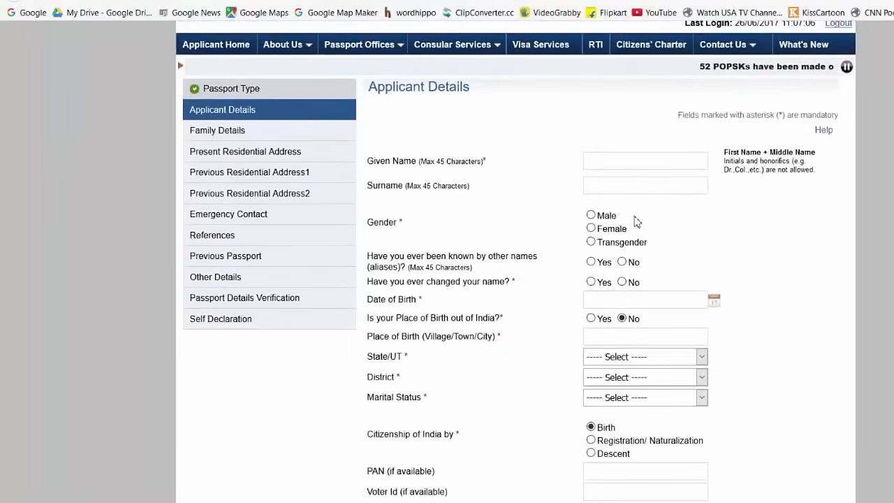
pyautogui.click(622, 167)
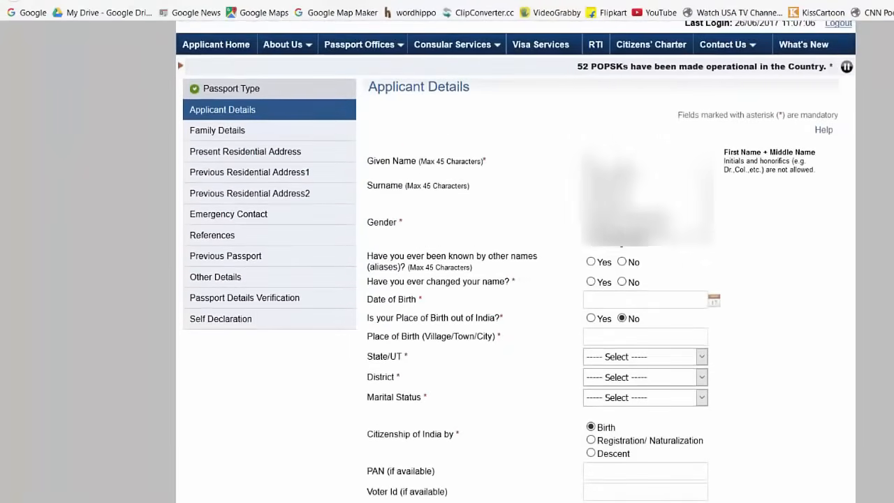
pyautogui.click(615, 182)
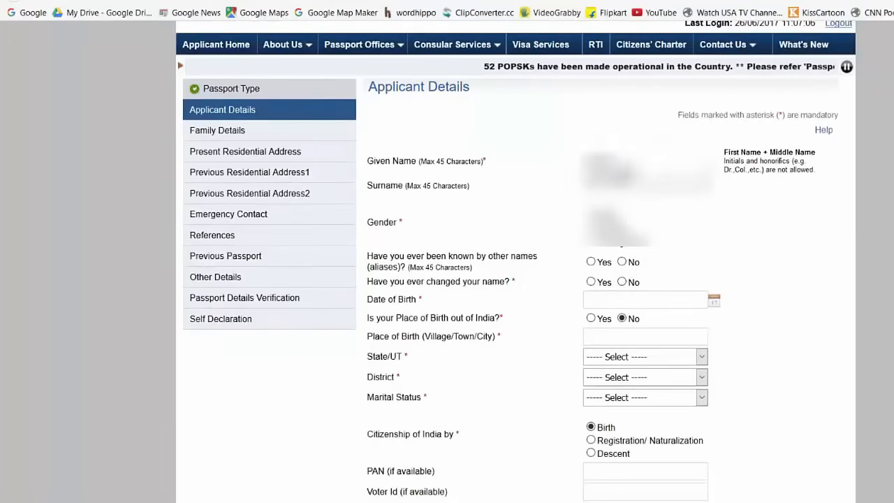
pyautogui.click(605, 216)
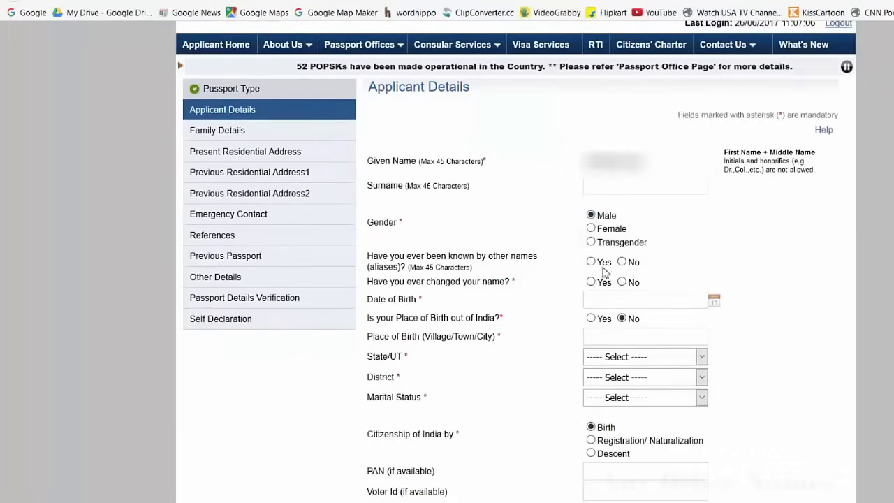
pyautogui.click(623, 262)
pyautogui.scroll(-1, 683, 269)
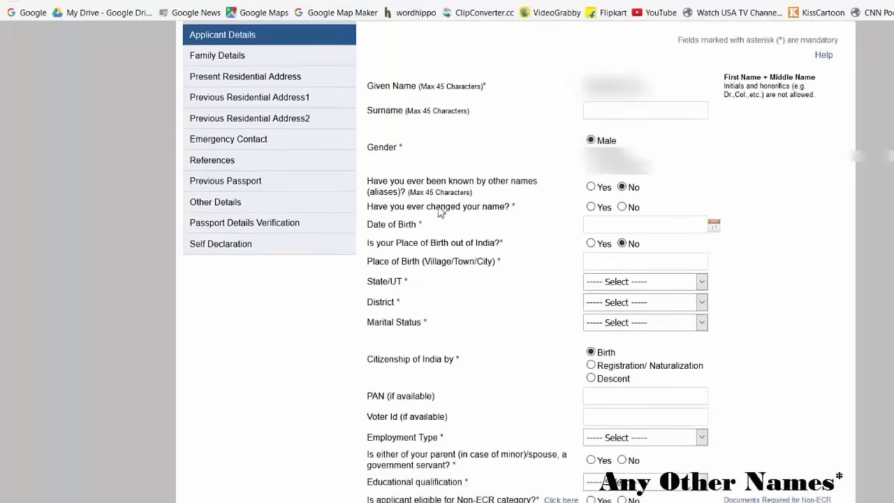
pyautogui.click(622, 208)
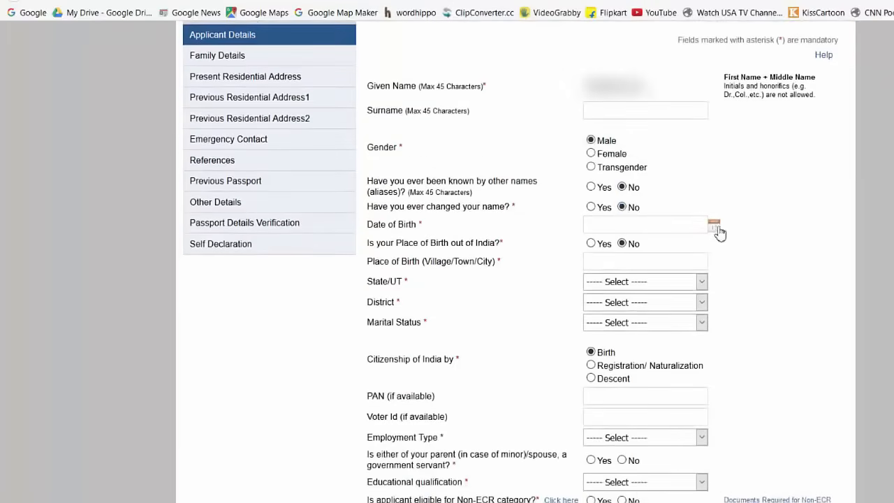
# Step: Set the date of birth, place of birth BANGALORE, and birth state Karnataka
pyautogui.click(714, 227)
pyautogui.click(643, 248)
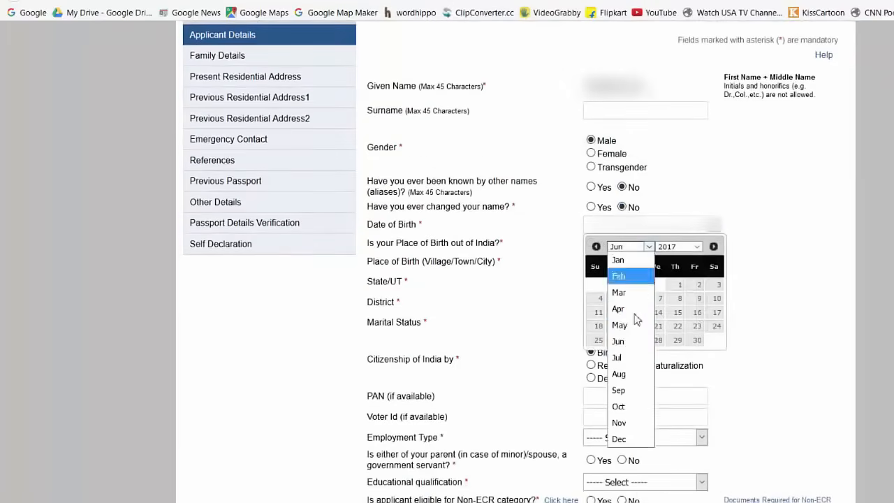
pyautogui.click(622, 278)
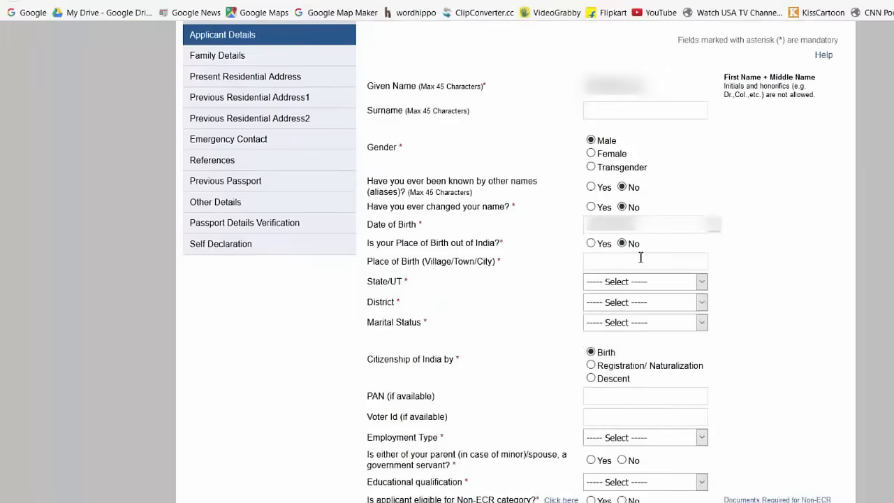
pyautogui.click(641, 261)
pyautogui.write('Ban')
pyautogui.click(650, 278)
pyautogui.click(651, 282)
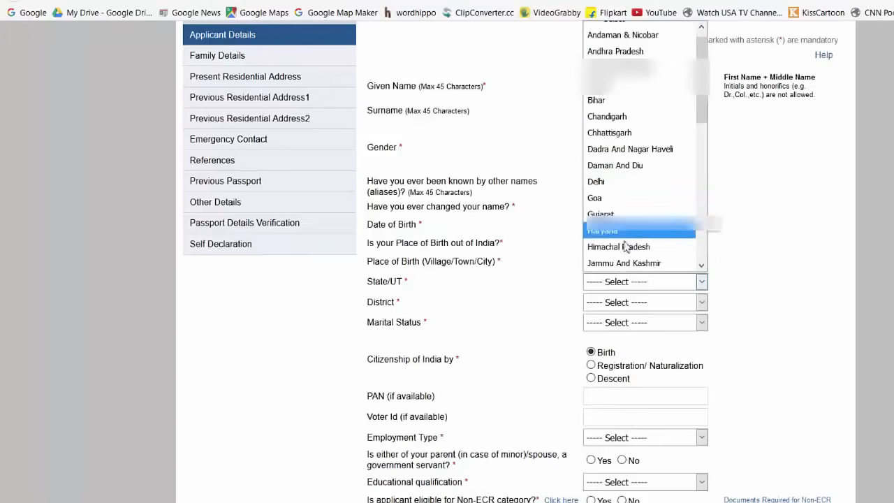
pyautogui.scroll(-3, 619, 140)
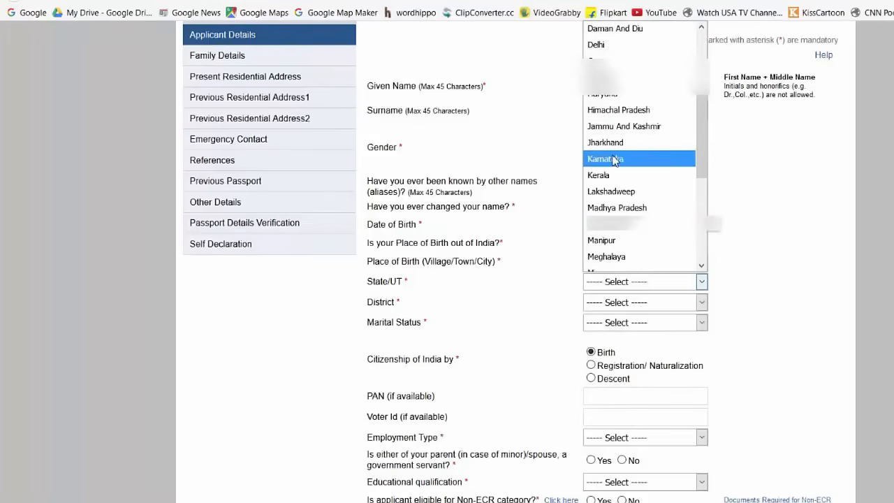
pyautogui.click(619, 158)
# Step: Try opening the district of birth list, which stays empty
pyautogui.click(641, 302)
pyautogui.click(639, 302)
pyautogui.click(639, 302)
pyautogui.click(640, 303)
pyautogui.click(702, 304)
pyautogui.click(702, 304)
pyautogui.scroll(-2, 794, 244)
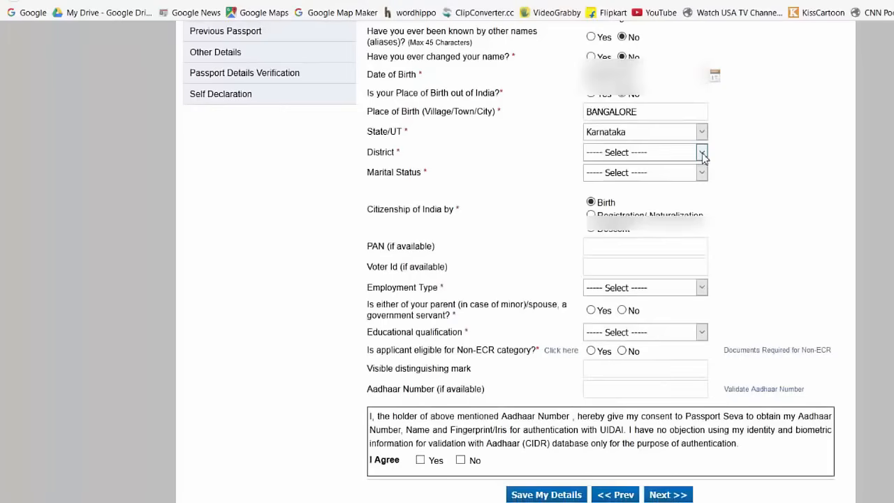
# Step: Choose Mandya as birth district and Single as marital status, then visit PAN and Voter Id fields
pyautogui.click(702, 152)
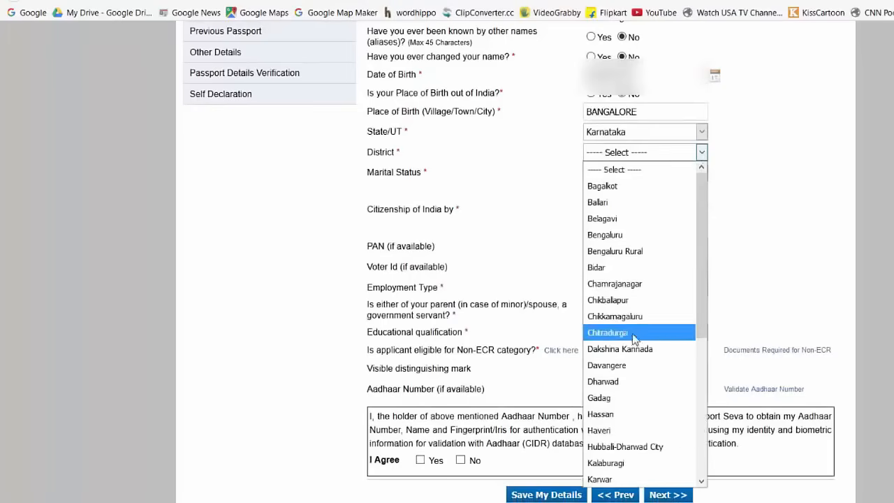
pyautogui.scroll(-5, 614, 336)
pyautogui.click(606, 356)
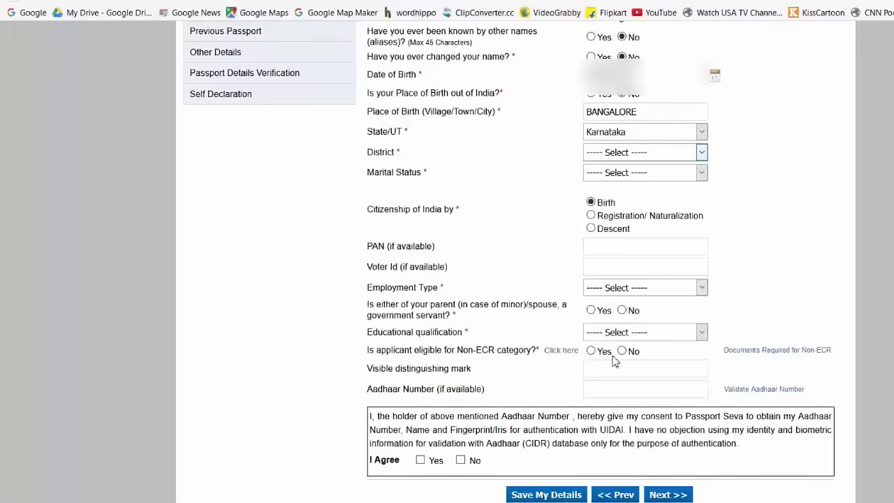
pyautogui.click(620, 176)
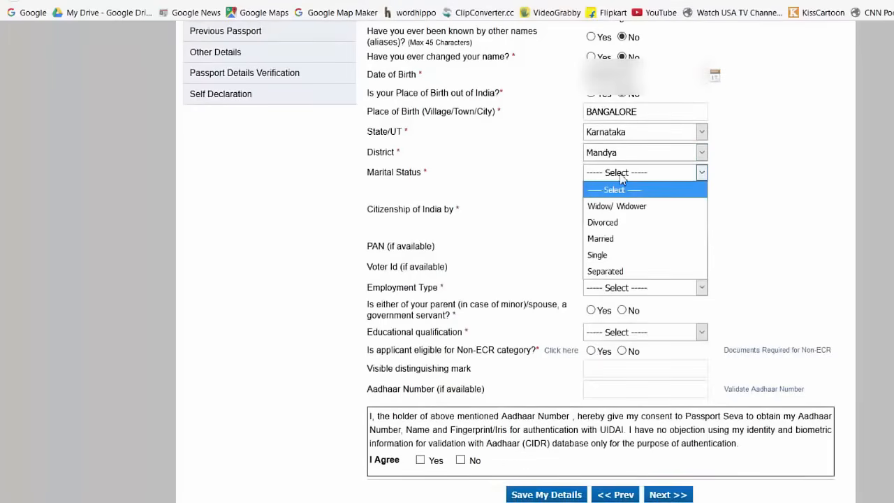
pyautogui.click(605, 255)
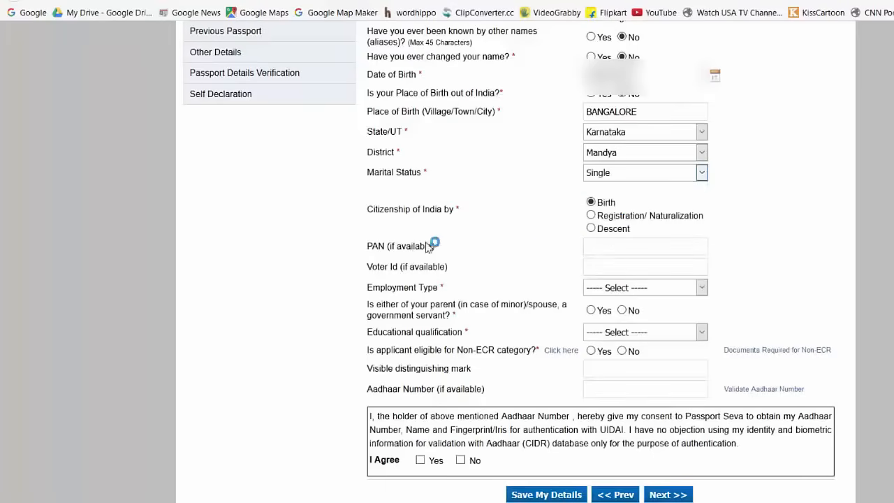
pyautogui.click(619, 247)
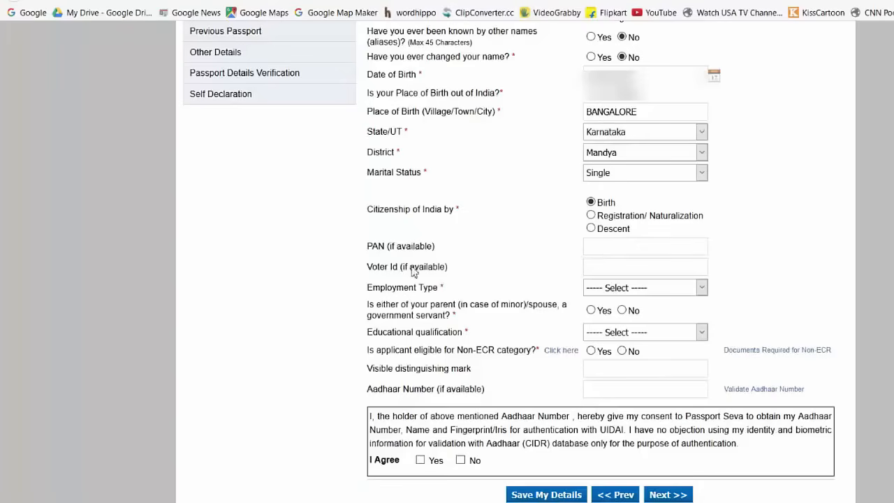
pyautogui.click(597, 269)
# Step: Select Student as employment type, dismiss its help bubble, and answer No for government-servant parent/spouse
pyautogui.click(645, 290)
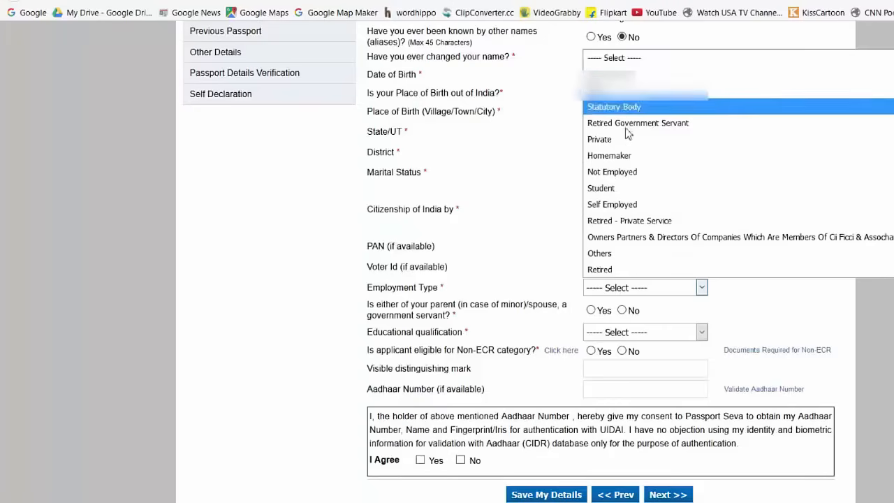
pyautogui.click(621, 187)
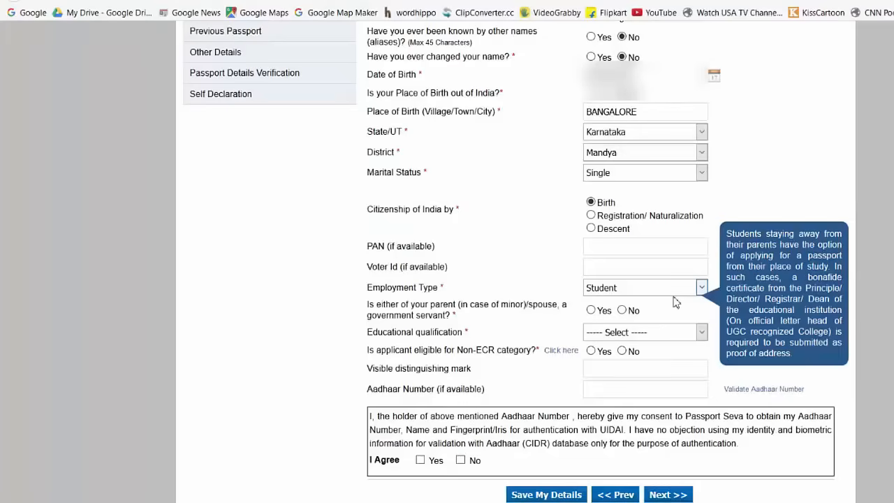
pyautogui.click(801, 255)
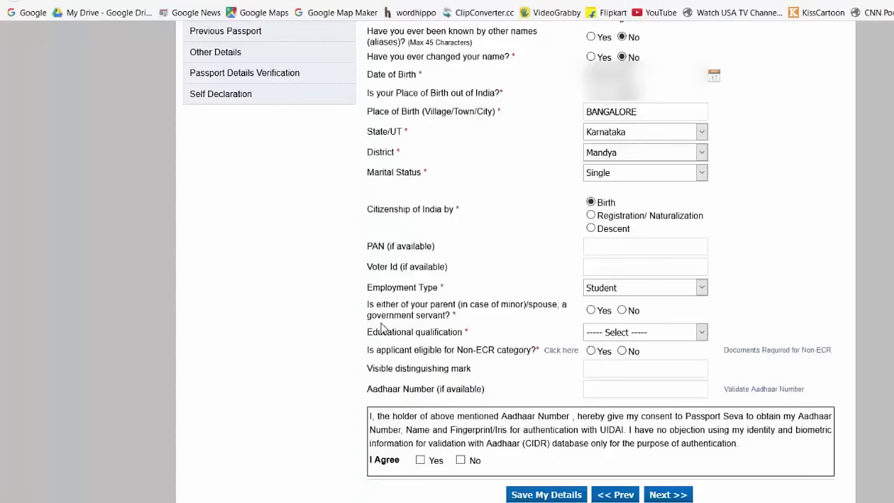
pyautogui.click(621, 310)
pyautogui.scroll(-1, 383, 231)
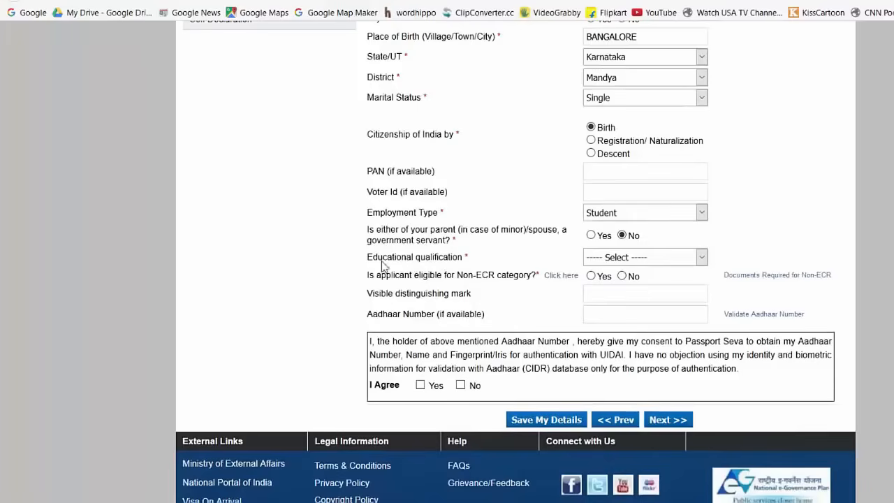
# Step: Settle educational qualification on 10th Pass And Above, keep Non-ECR as Yes, and view the Non-ECR help
pyautogui.click(690, 258)
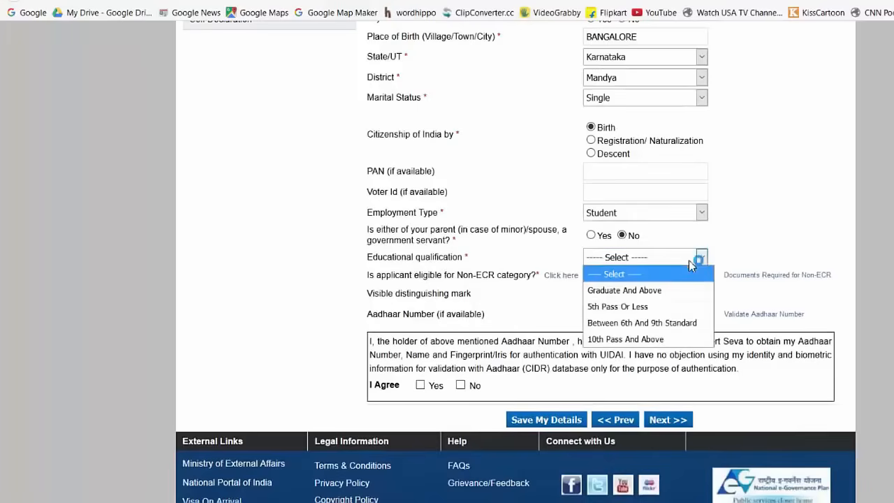
pyautogui.click(642, 339)
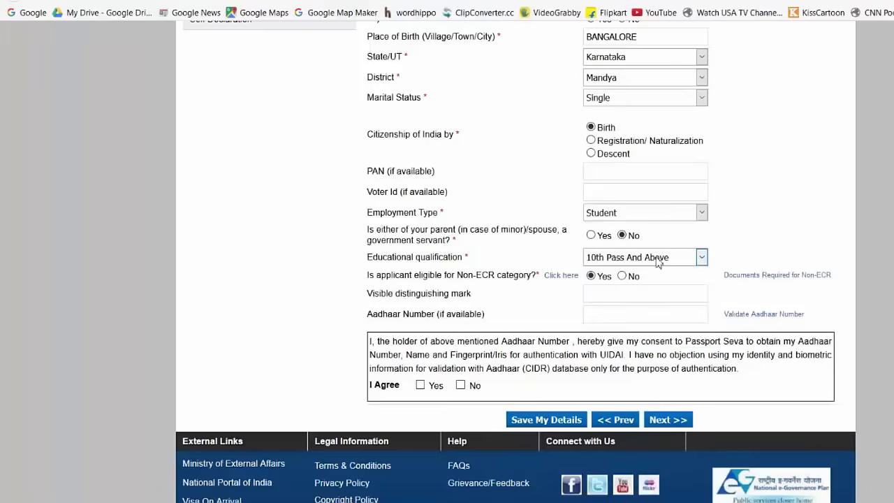
pyautogui.click(657, 262)
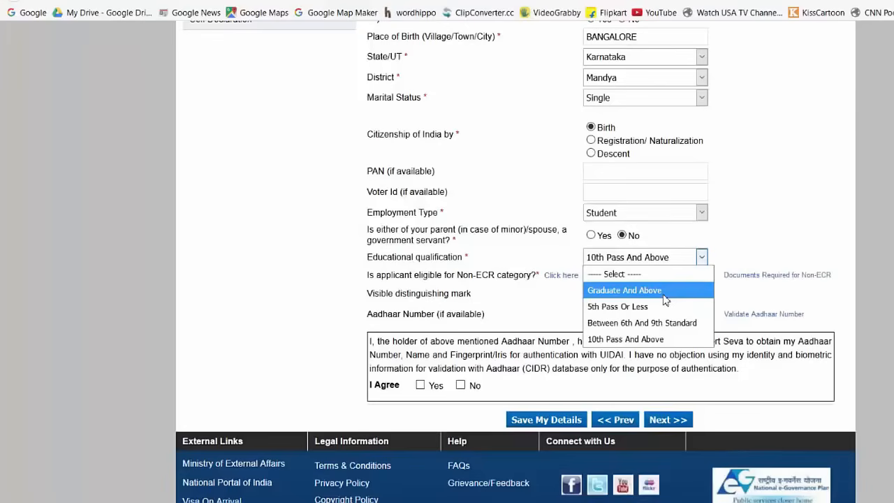
pyautogui.click(637, 290)
pyautogui.click(640, 263)
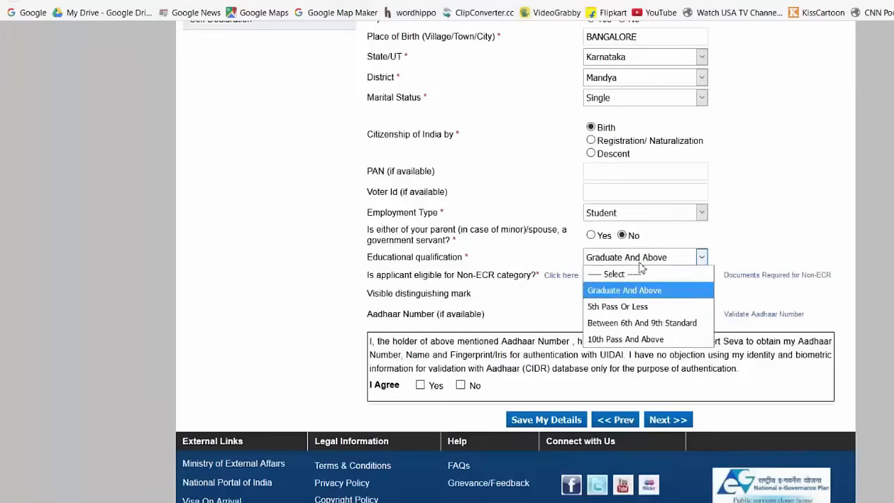
pyautogui.click(667, 340)
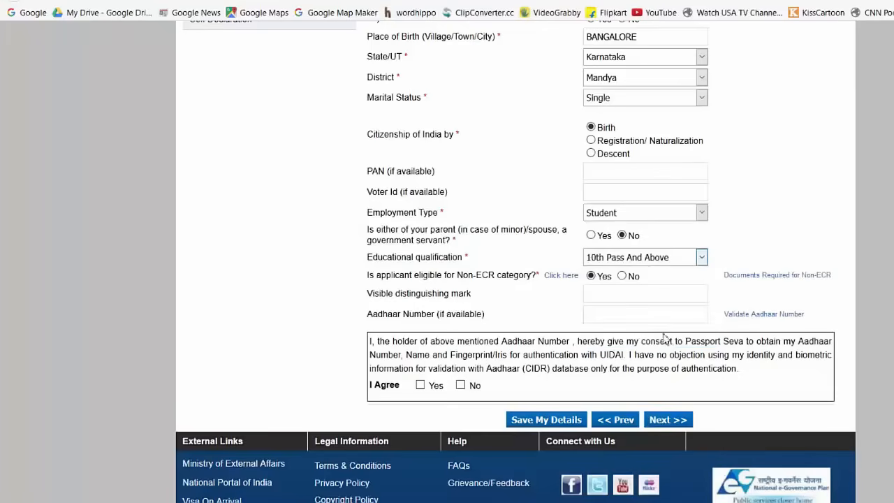
pyautogui.click(617, 257)
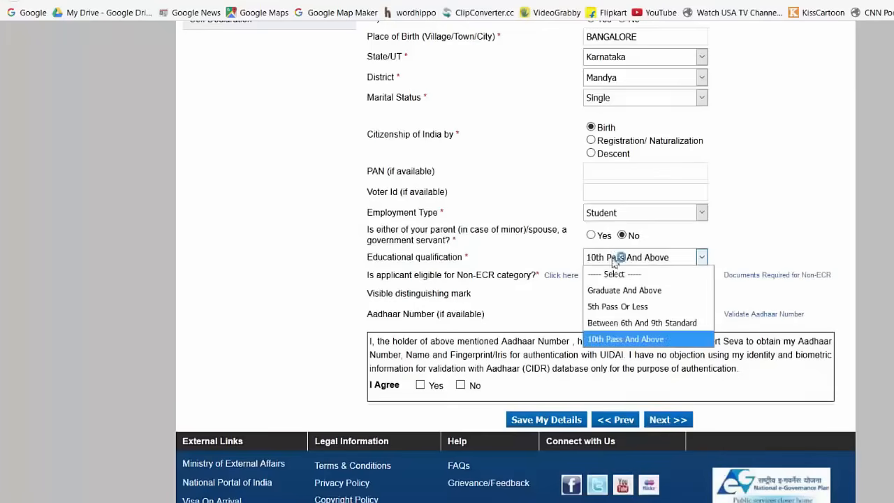
pyautogui.click(749, 247)
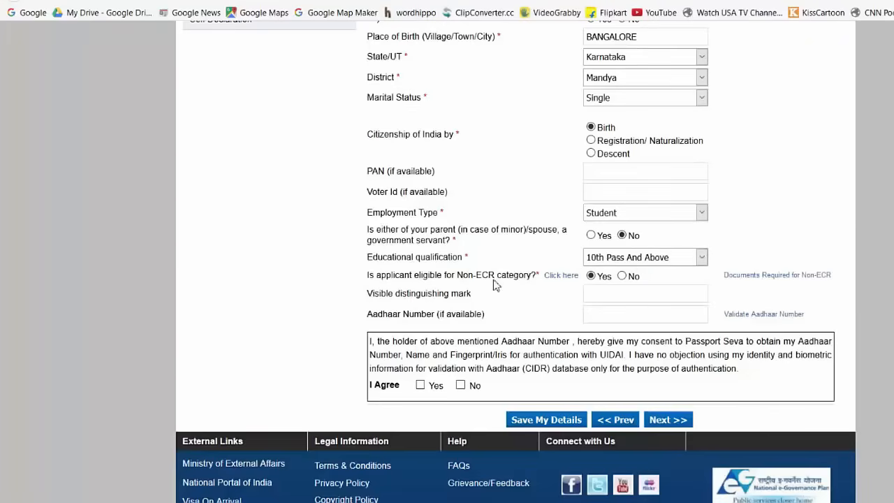
pyautogui.click(563, 276)
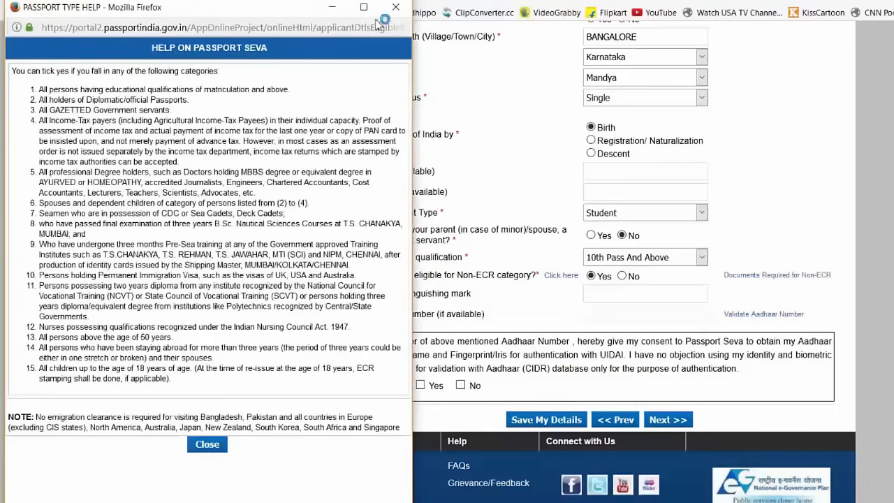
# Step: Close the Help on Passport Seva popup listing Non-ECR eligible categories
pyautogui.click(395, 7)
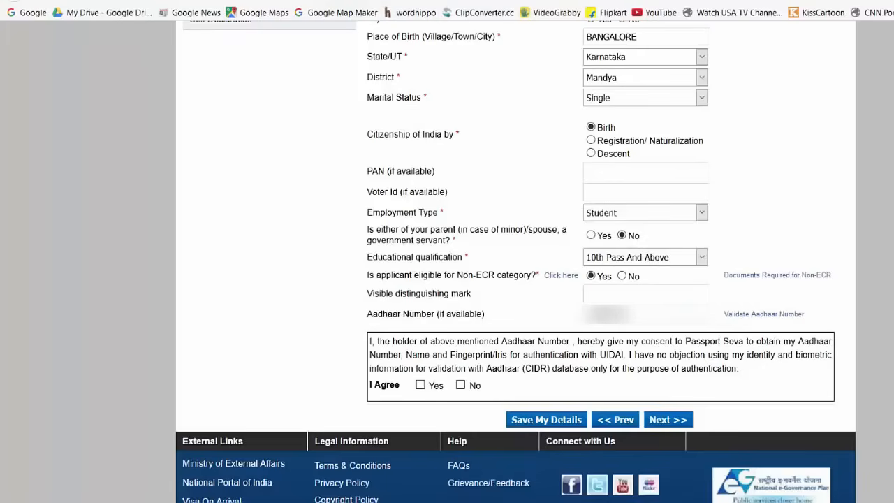
# Step: Enter the applicant's Aadhaar number and agree to Aadhaar authentication
pyautogui.write('**')
pyautogui.click(420, 385)
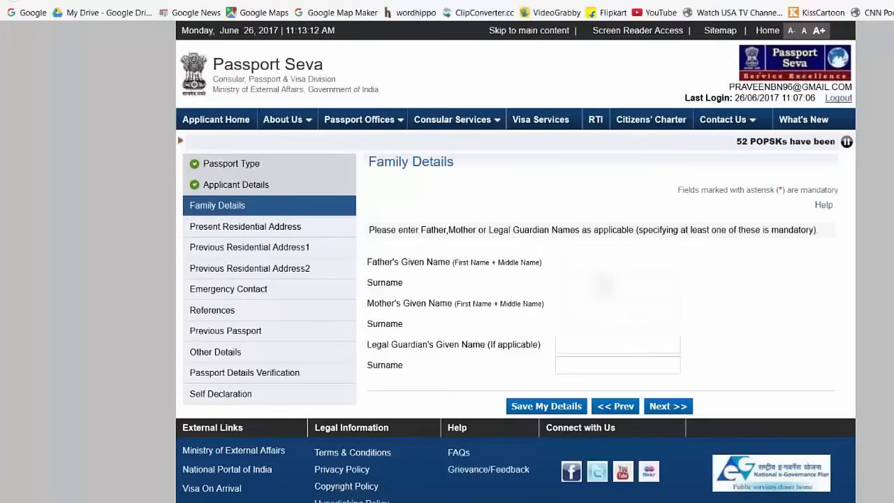
# Step: Fill the father's and mother's given names from autofill suggestions, leaving guardian fields blank, and proceed
pyautogui.write('N')
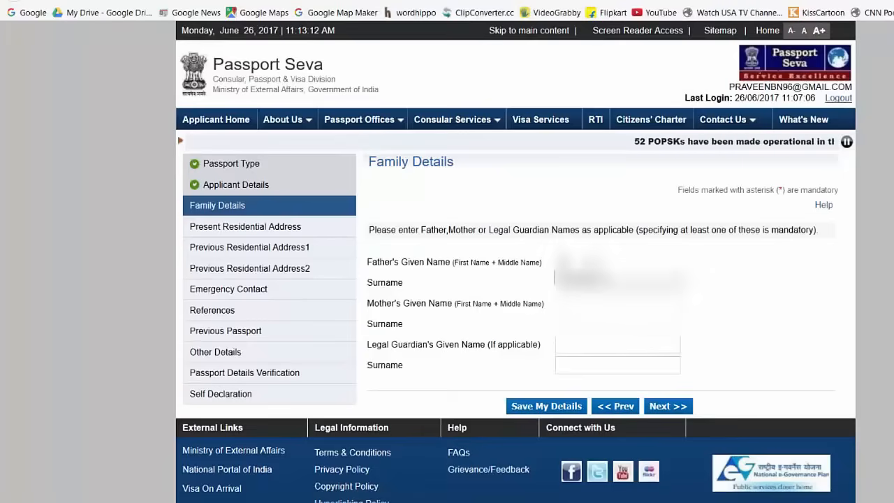
pyautogui.click(617, 276)
pyautogui.doubleClick(578, 301)
pyautogui.click(574, 319)
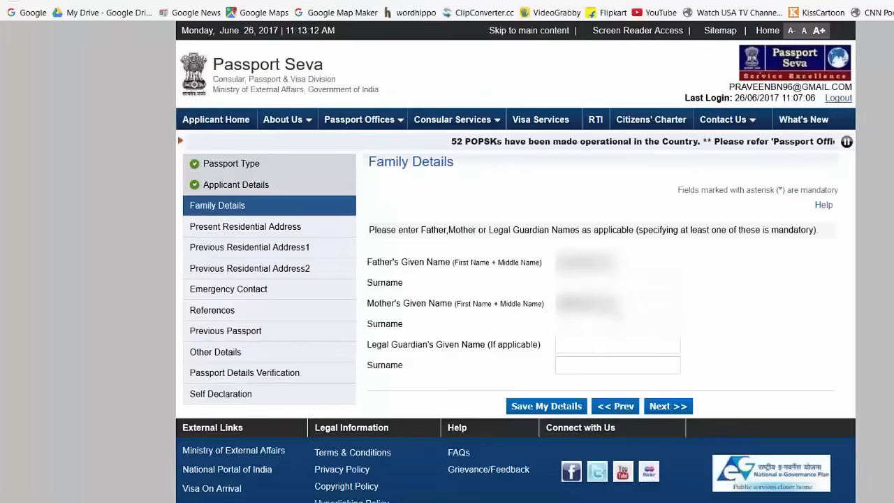
pyautogui.click(667, 406)
# Step: Enter the present address, residing since February 1994, with police station MANDYA EAST, and submit it
pyautogui.scroll(-2, 574, 235)
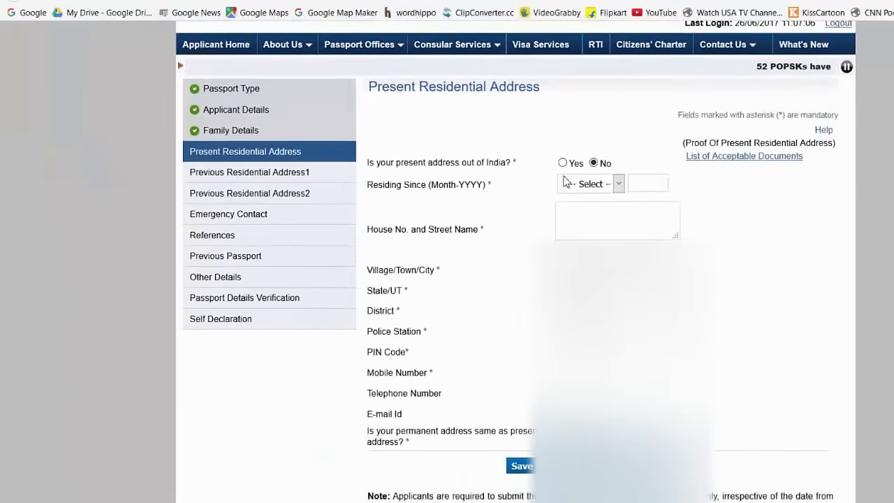
pyautogui.click(619, 184)
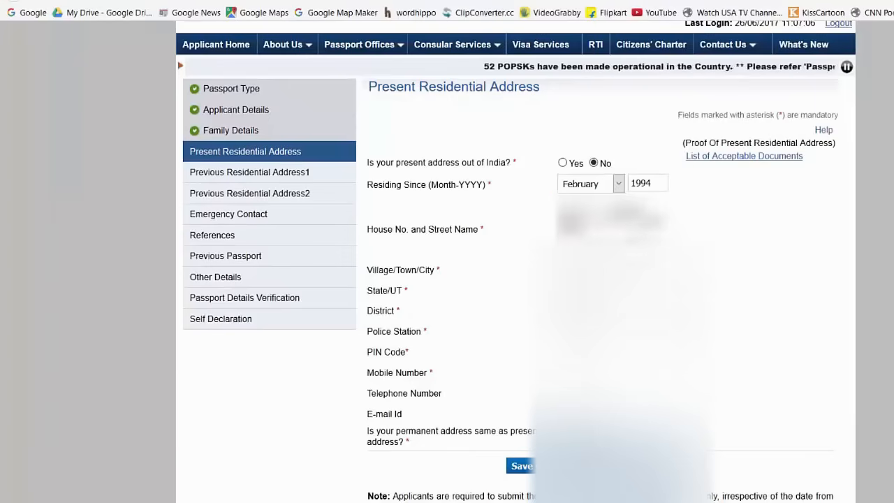
pyautogui.click(634, 332)
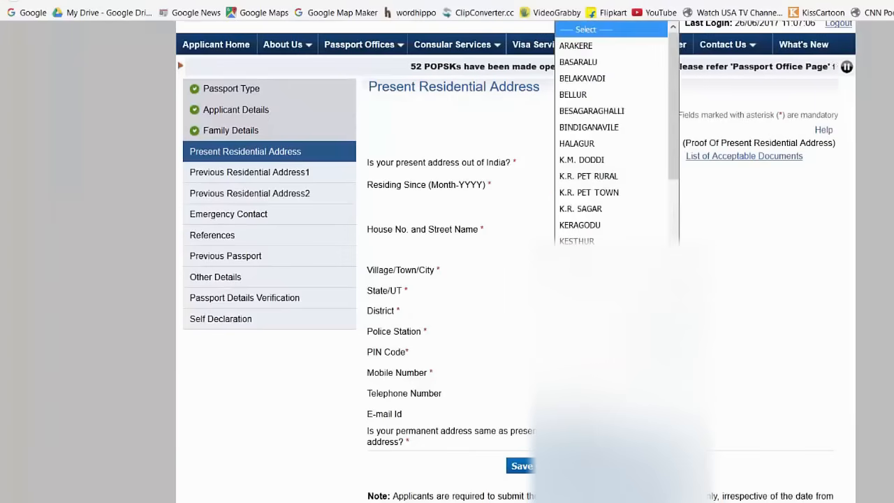
pyautogui.scroll(-5, 632, 149)
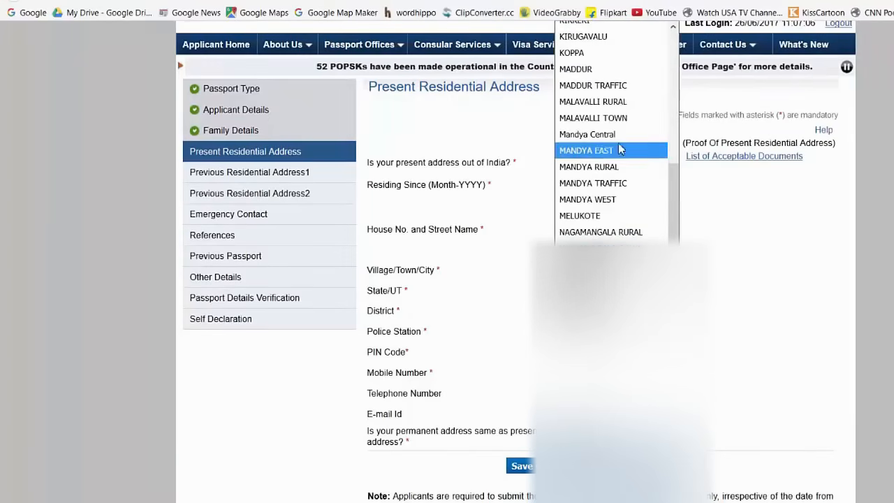
pyautogui.click(587, 150)
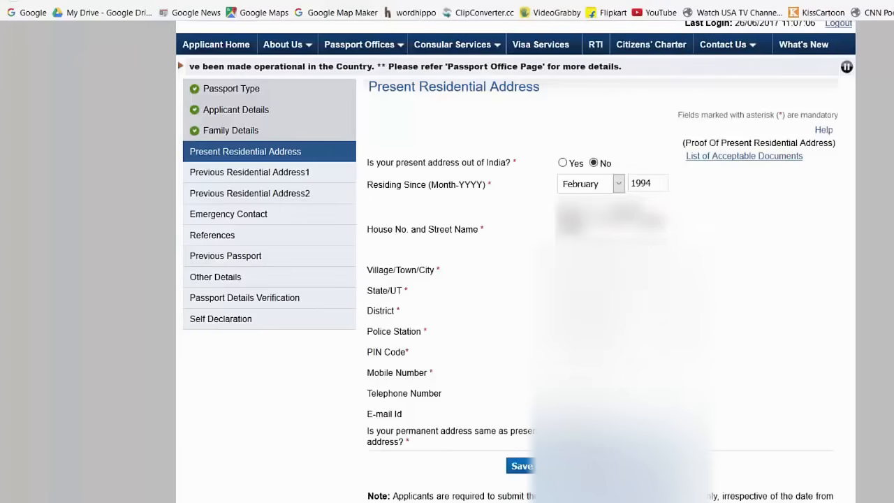
pyautogui.click(617, 332)
pyautogui.click(617, 332)
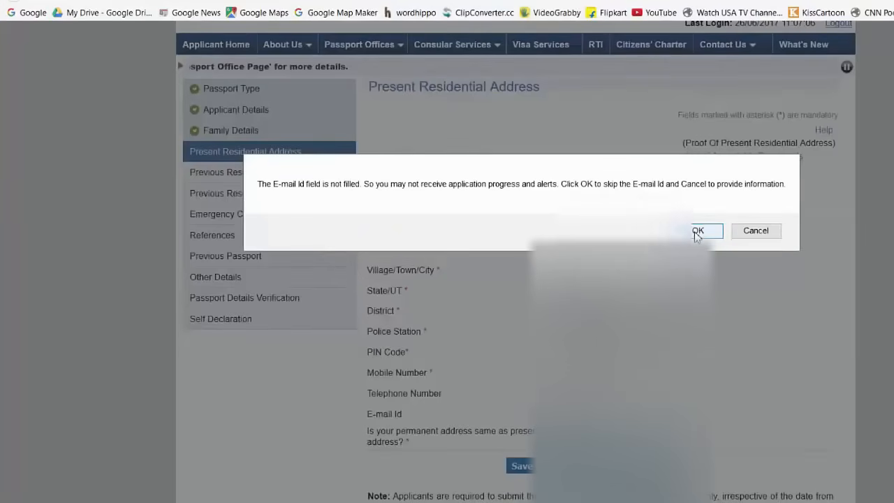
pyautogui.click(697, 232)
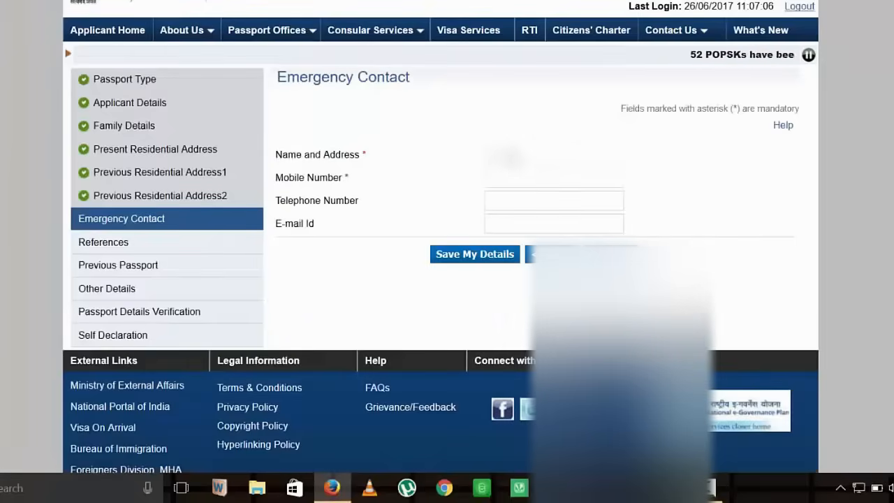
# Step: Begin entering the emergency contact's name and address
pyautogui.click(510, 156)
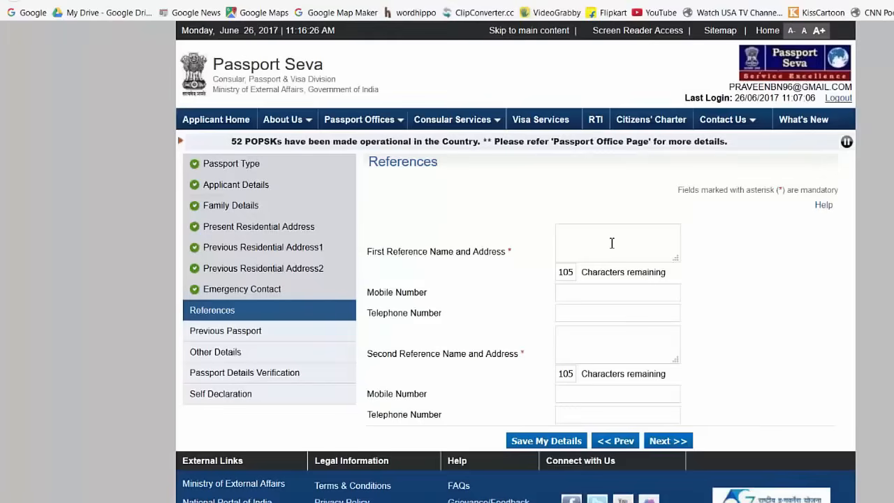
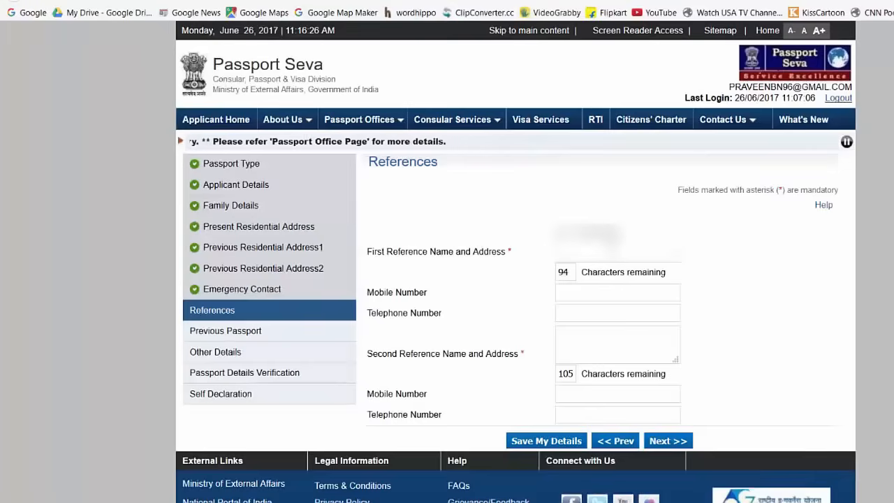
# Step: Enter the first reference's name and pasted address, then paste in the second reference's details
pyautogui.hotkey('ctrl', 'v')
pyautogui.press('BackSpace')
pyautogui.press('BackSpace')
pyautogui.press('BackSpace')
pyautogui.write(',')
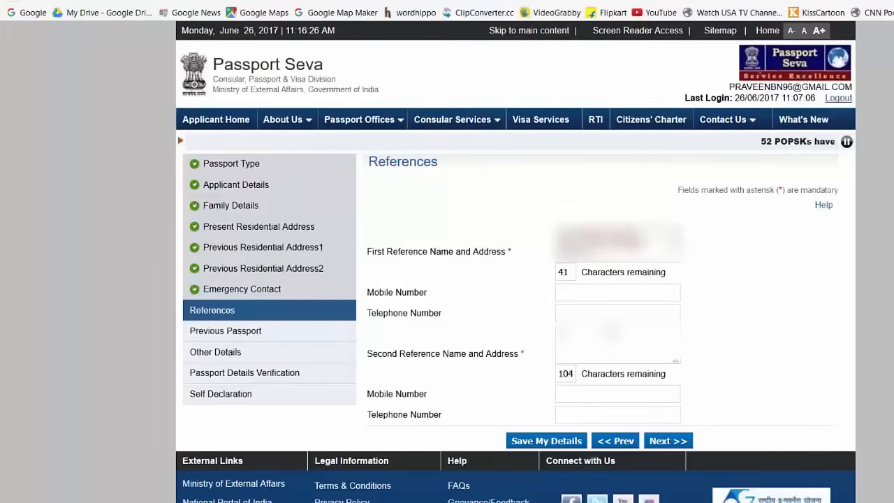
pyautogui.hotkey('ctrl', 'v')
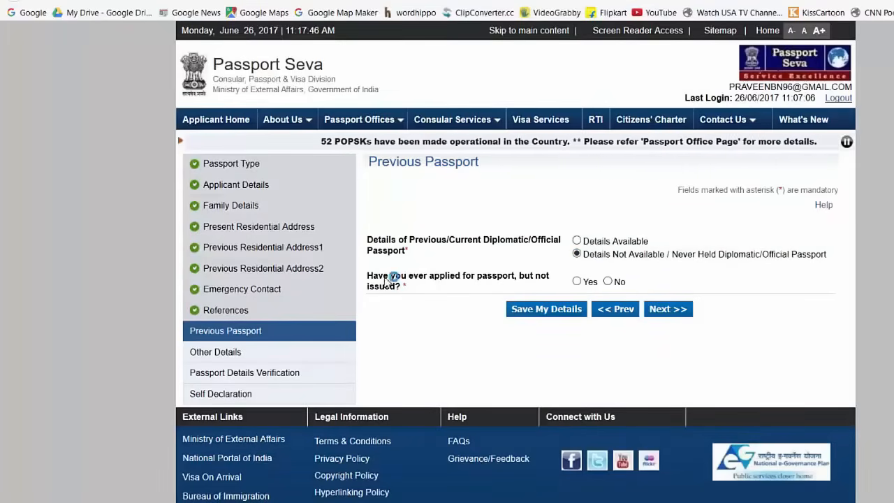
# Step: Answer No to 'applied but not issued' and advance through Other Details to verification
pyautogui.click(613, 284)
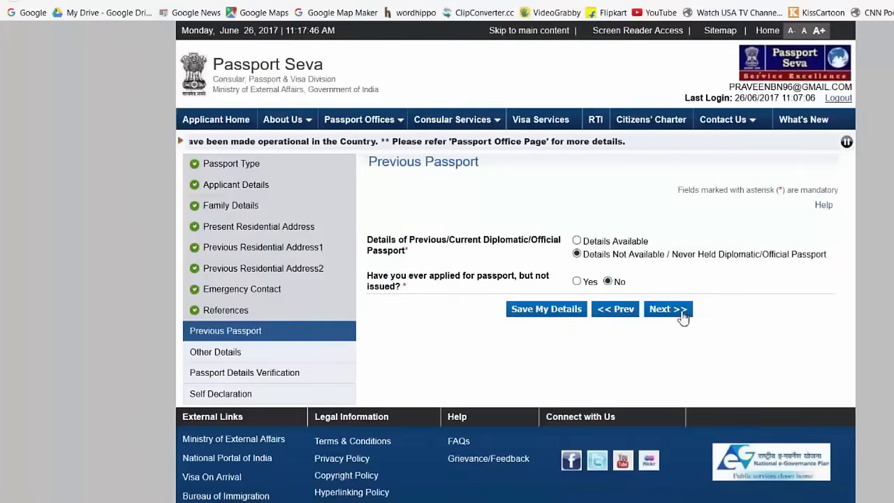
pyautogui.click(682, 314)
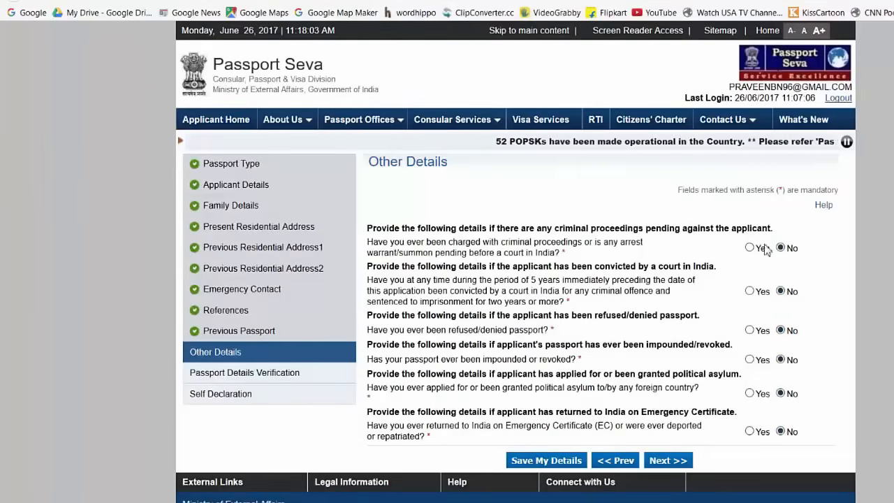
pyautogui.click(745, 284)
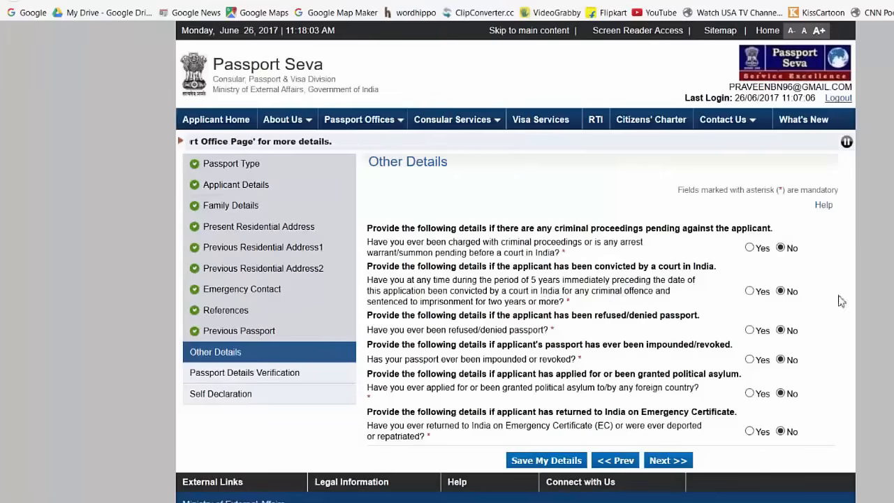
pyautogui.scroll(-1, 774, 300)
pyautogui.scroll(1, 779, 335)
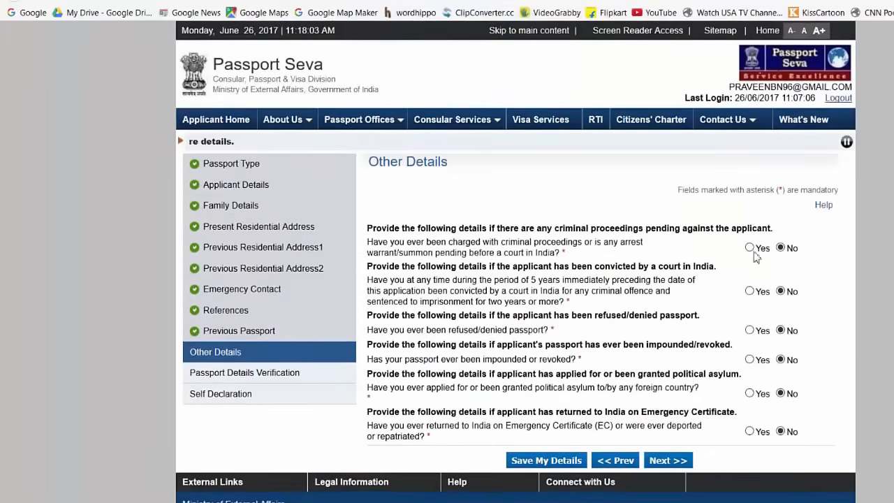
pyautogui.click(668, 462)
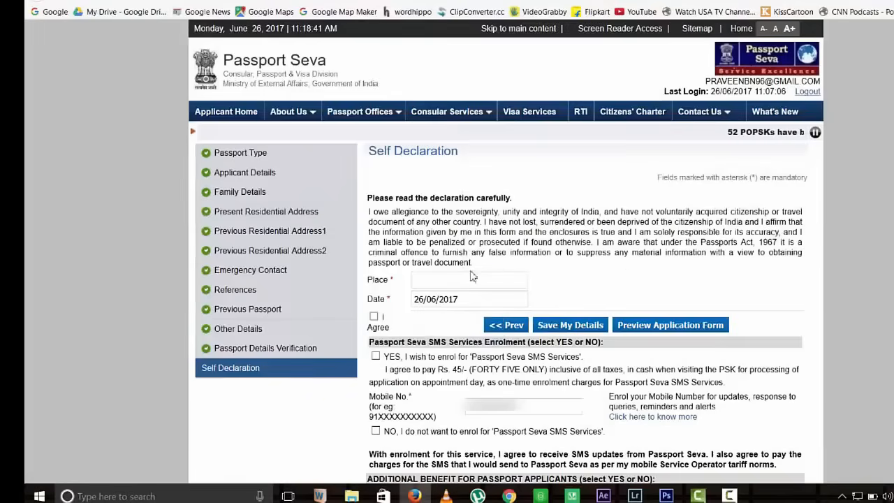
# Step: Enter Mandya as the place of declaration and tick I Agree
pyautogui.click(468, 279)
pyautogui.write('Mandya')
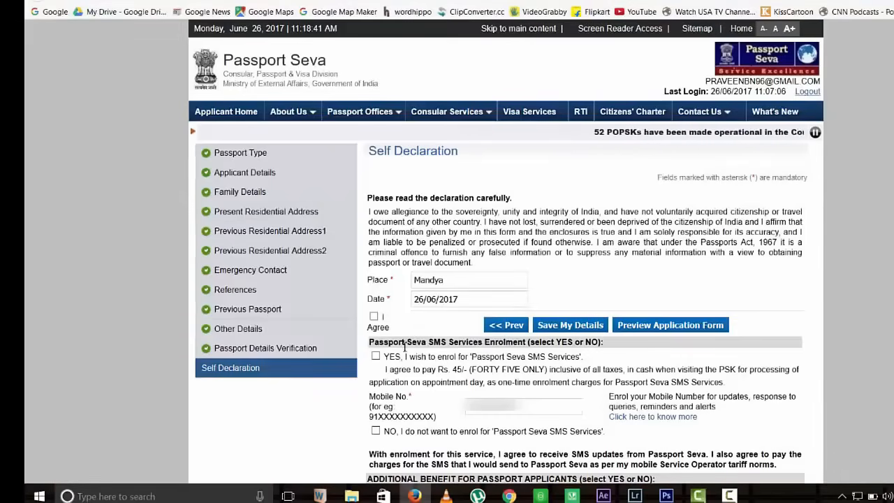
pyautogui.click(374, 316)
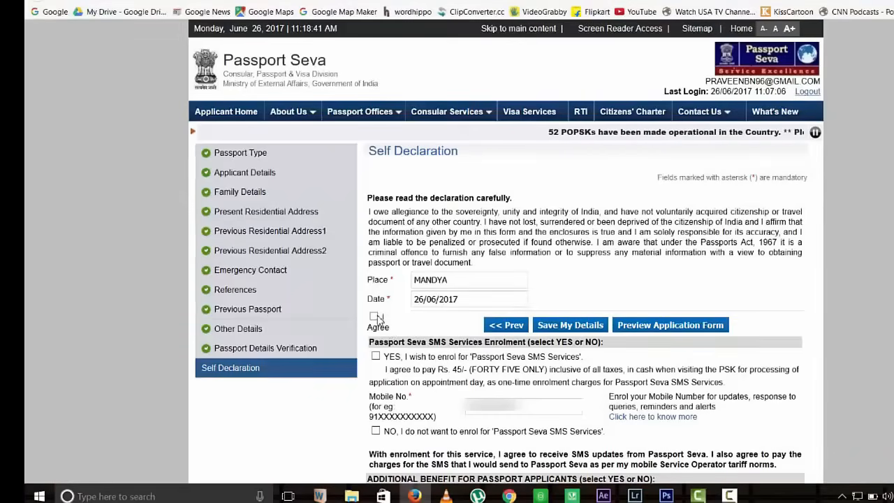
# Step: Decline the Rs. 45 SMS services enrolment
pyautogui.scroll(-2, 363, 224)
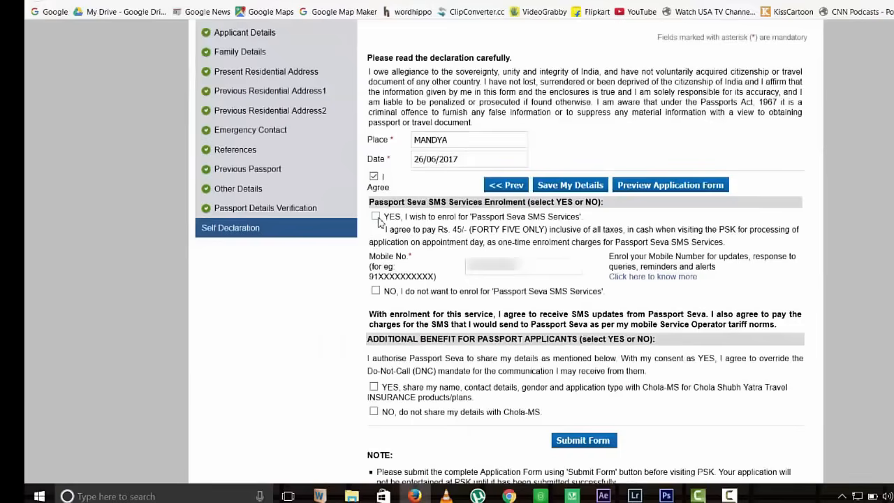
pyautogui.click(377, 225)
pyautogui.moveTo(431, 200); pyautogui.dragTo(624, 214)
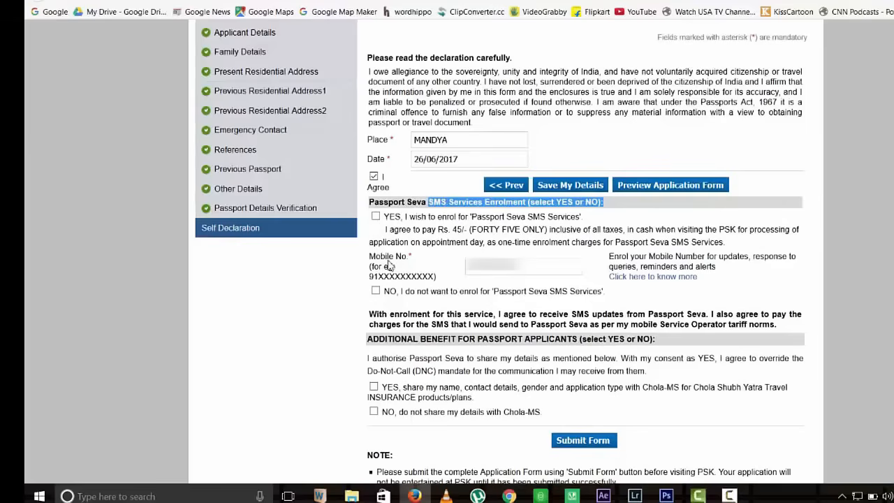
pyautogui.click(376, 217)
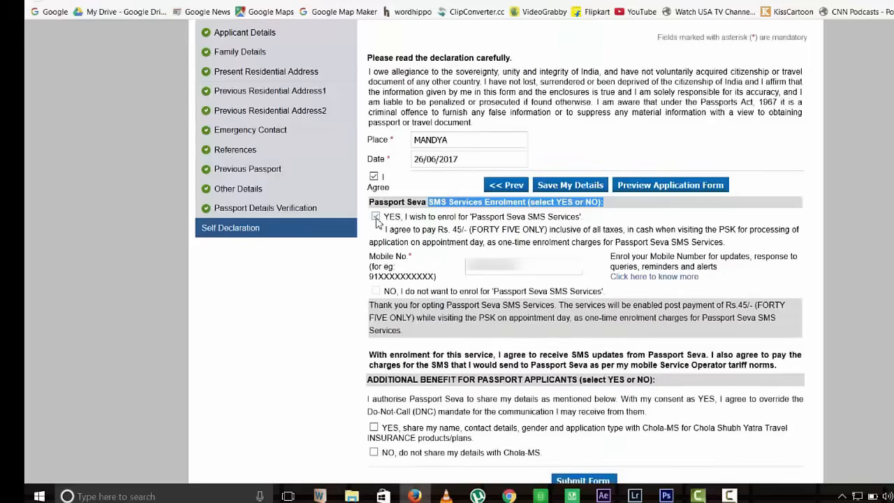
pyautogui.click(376, 217)
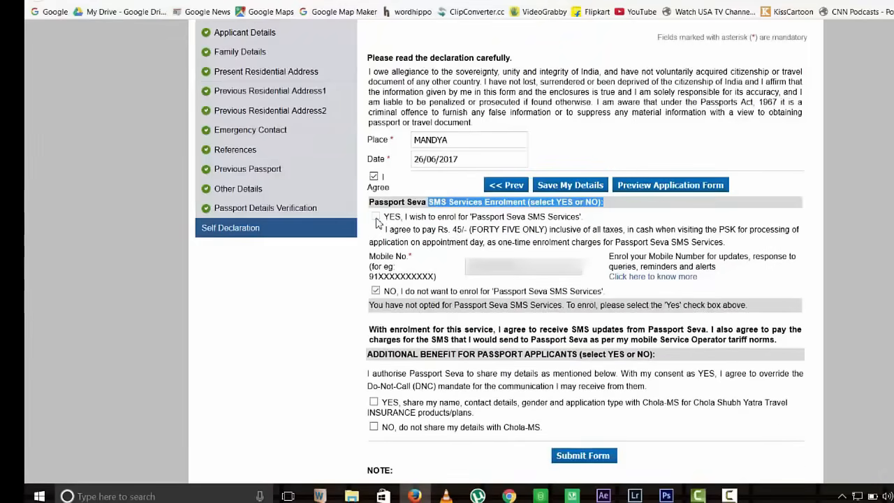
pyautogui.moveTo(398, 229); pyautogui.dragTo(589, 239)
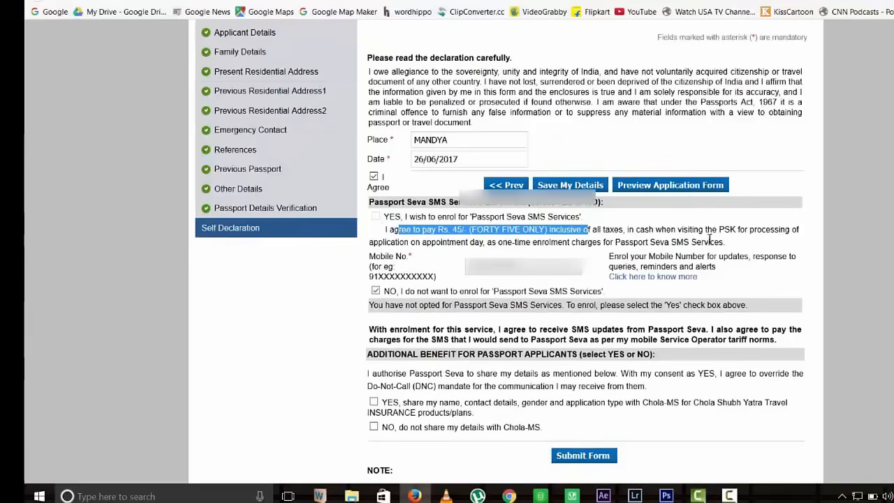
# Step: Decline sharing the applicant's details with Chola-MS
pyautogui.scroll(-1, 376, 223)
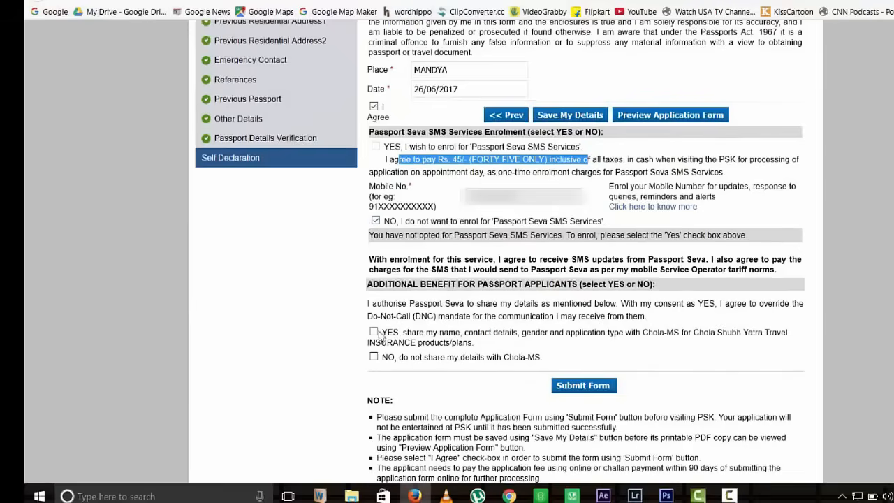
pyautogui.moveTo(476, 343); pyautogui.dragTo(375, 334)
pyautogui.click(455, 342)
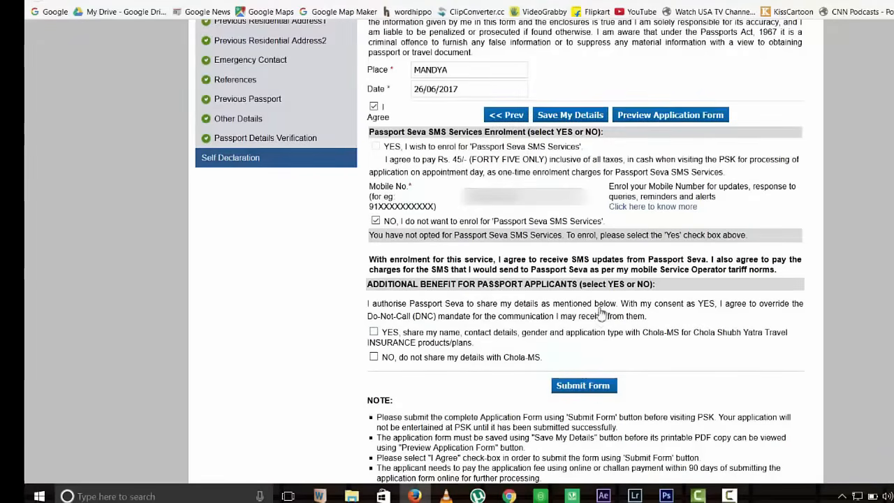
pyautogui.scroll(1, 599, 313)
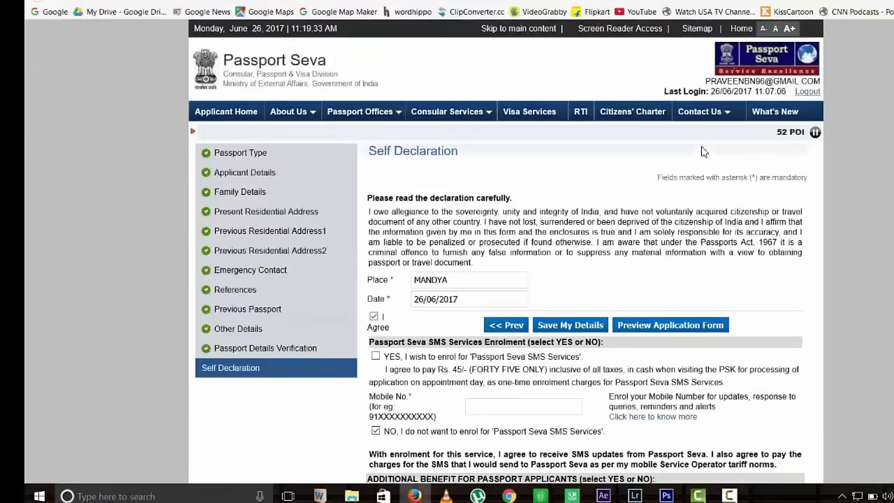
pyautogui.scroll(-1, 704, 151)
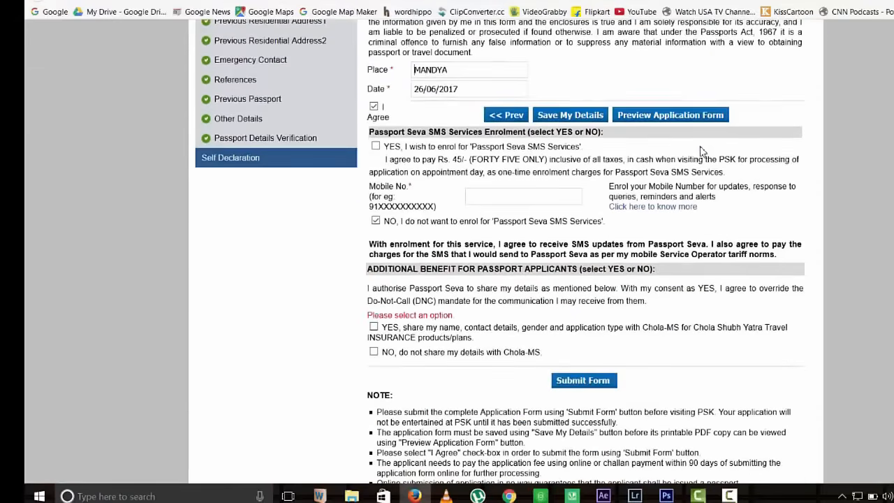
pyautogui.click(374, 353)
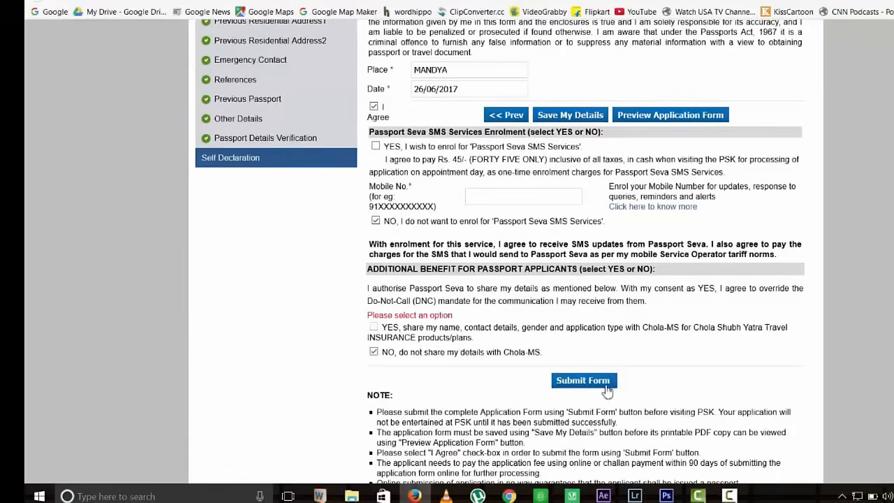
# Step: Submit the application form for an ARN and follow Pay and Schedule Appointment
pyautogui.click(556, 380)
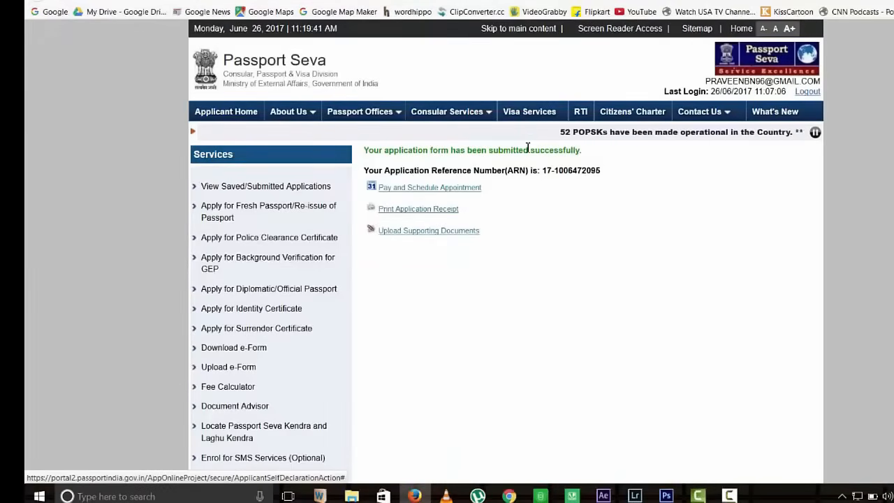
pyautogui.click(387, 191)
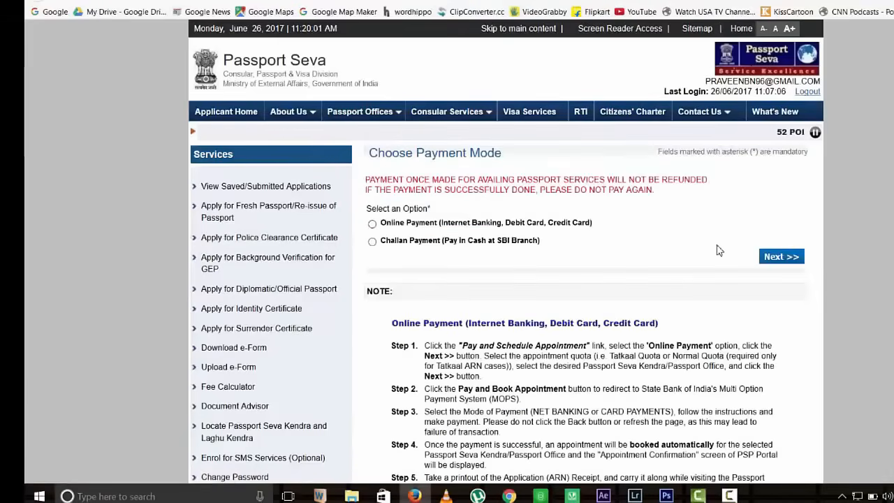
pyautogui.click(416, 227)
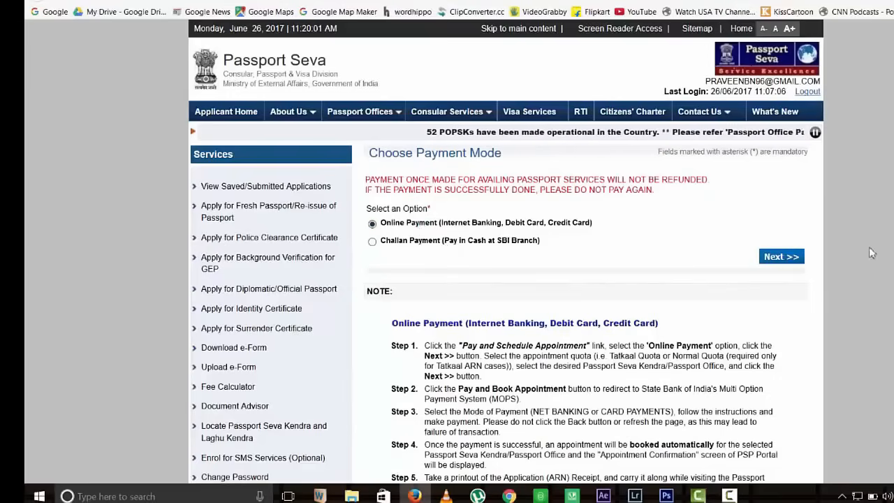
pyautogui.scroll(-5, 872, 253)
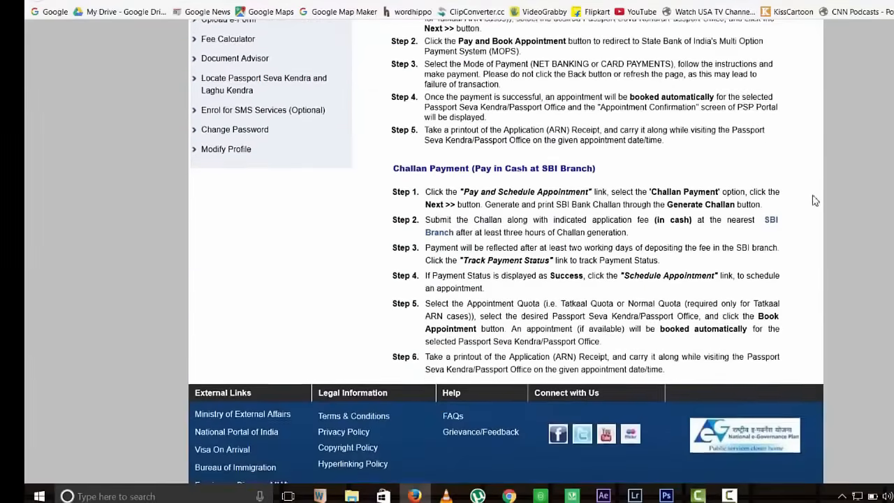
pyautogui.scroll(5, 814, 201)
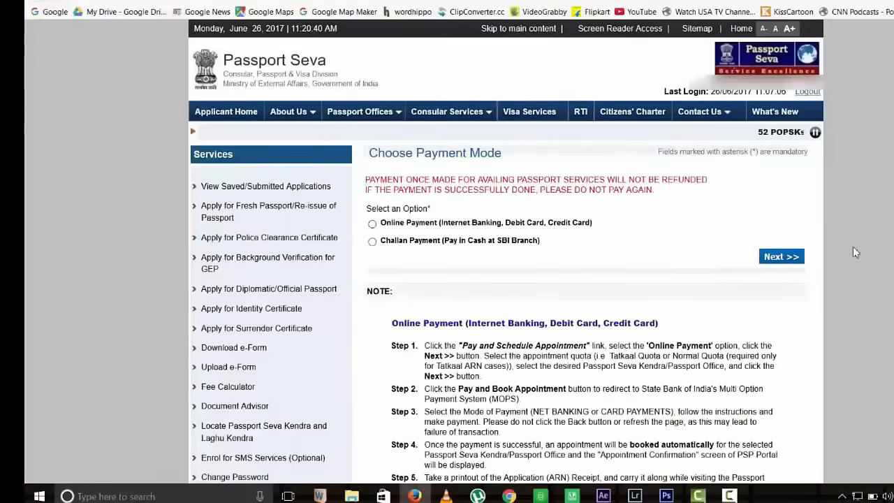
pyautogui.scroll(-5, 853, 246)
pyautogui.scroll(5, 853, 246)
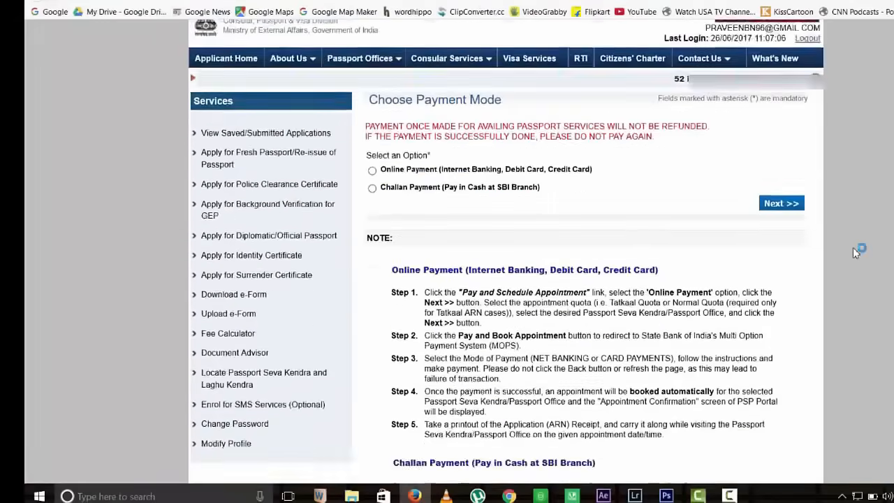